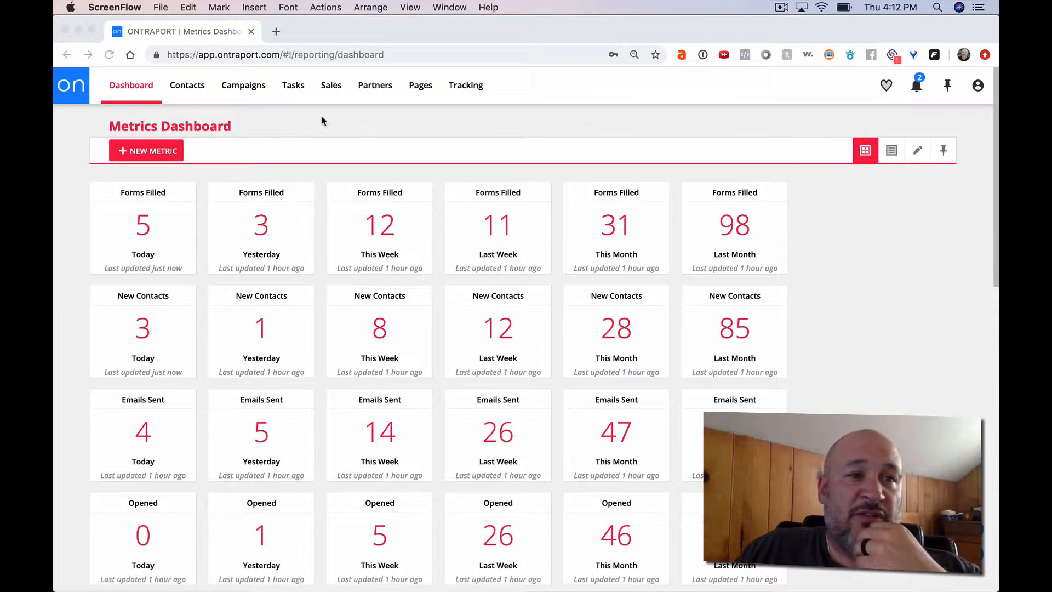
# Open the lead routing list from the Contacts settings
pyautogui.click(176, 91)
pyautogui.moveTo(178, 90)
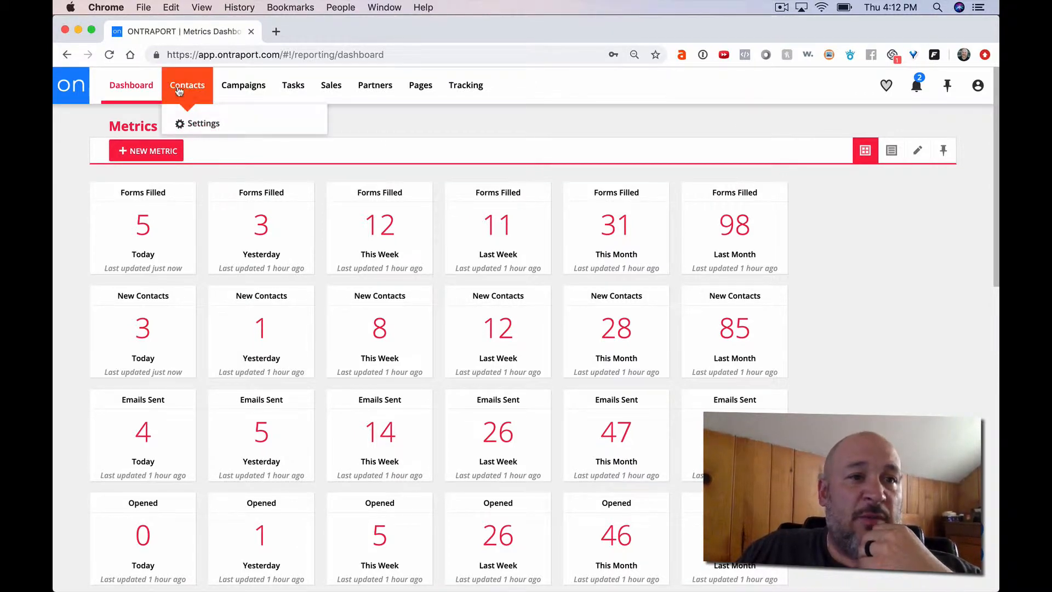
pyautogui.click(199, 124)
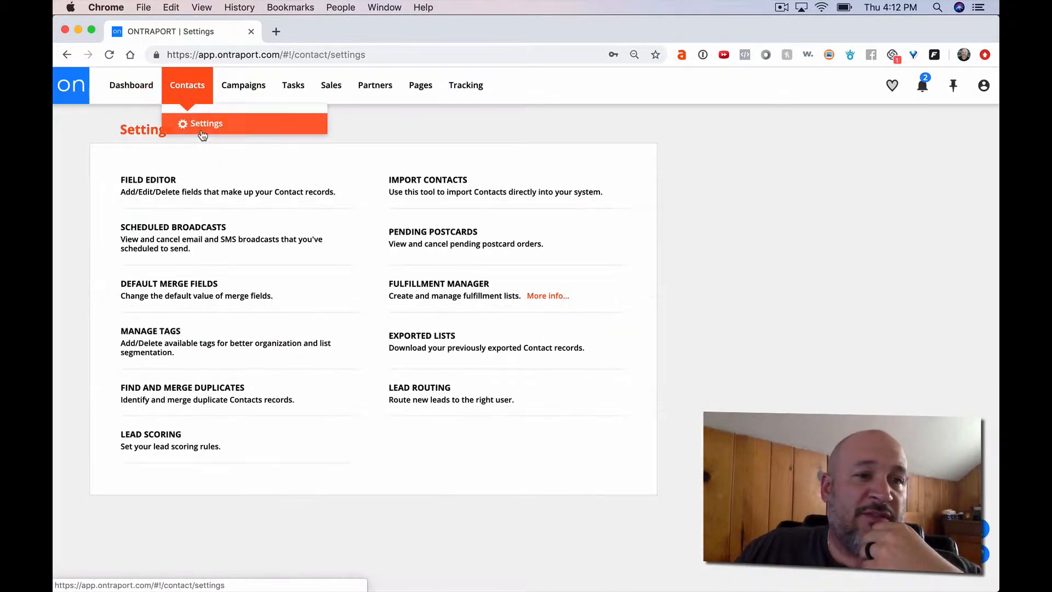
pyautogui.click(421, 408)
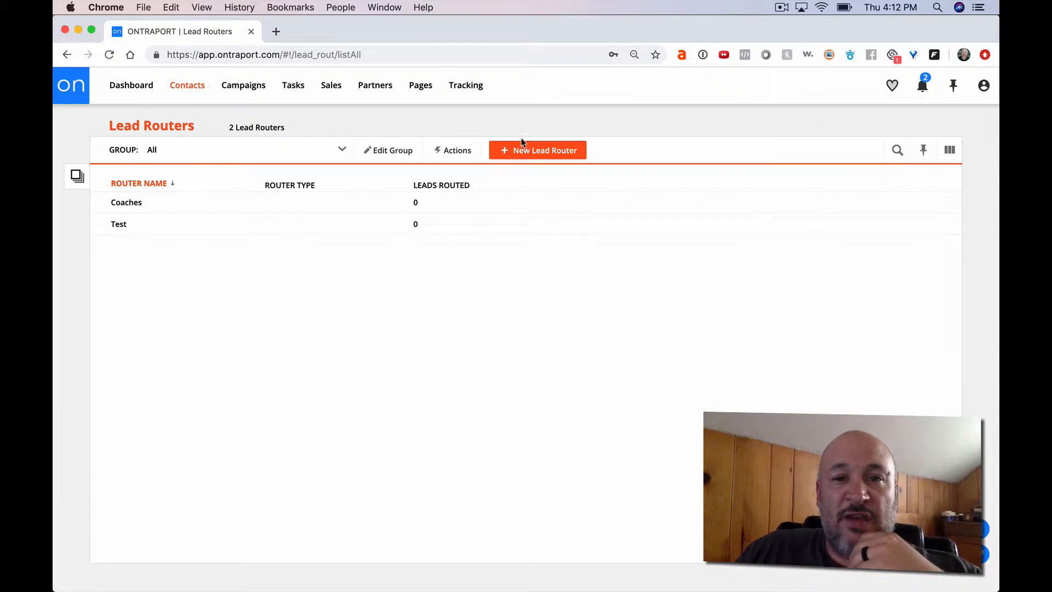
# Create a new Round Robin lead router and name it "Sample Lead Router"
pyautogui.click(509, 151)
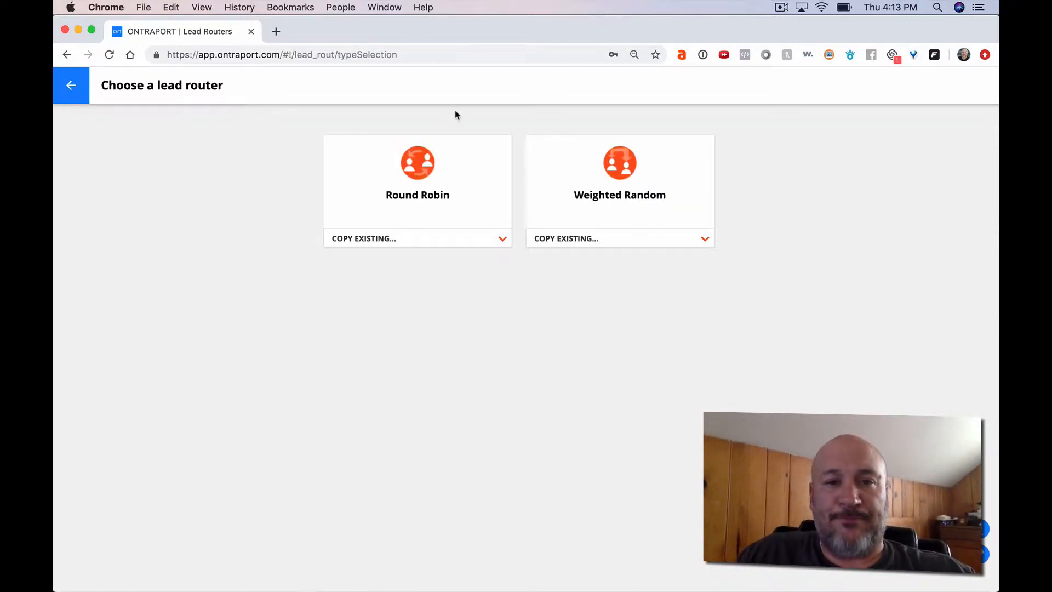
pyautogui.click(420, 182)
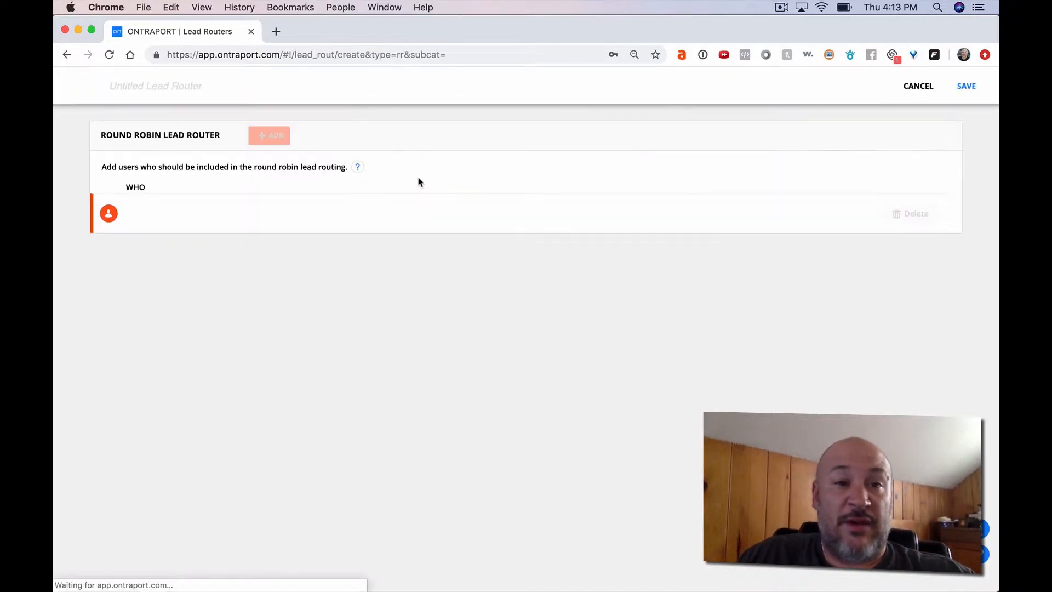
pyautogui.click(205, 88)
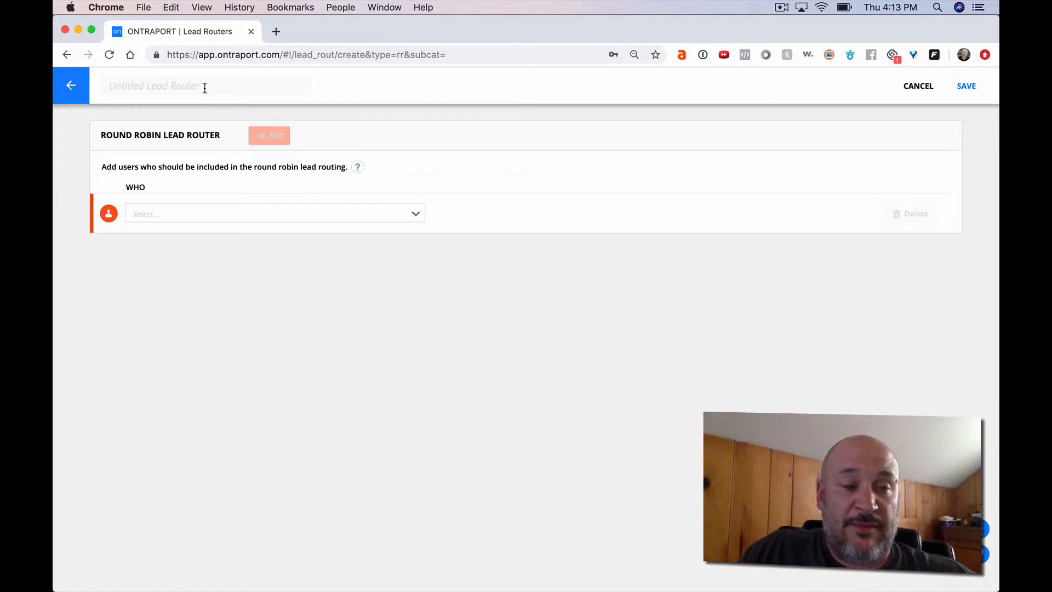
pyautogui.write('Sample')
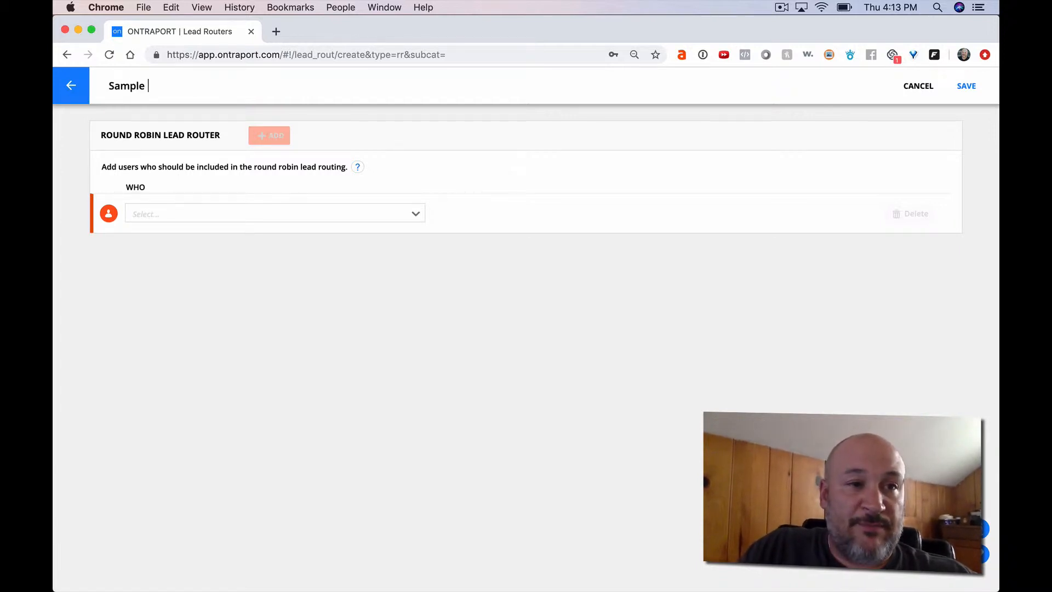
pyautogui.write(' Lead Router')
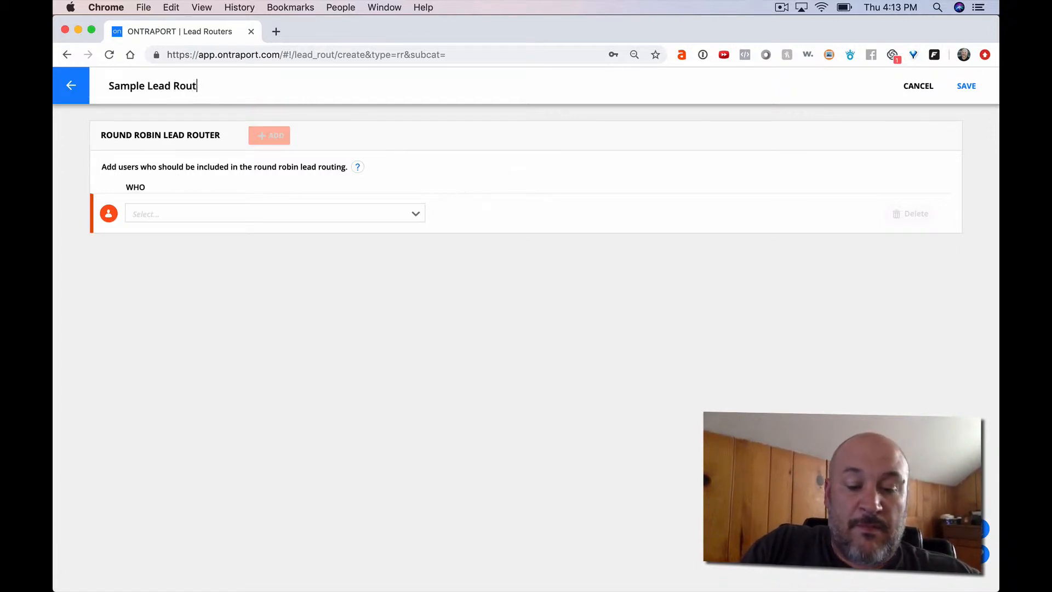
# Try adding the available user to the round robin, and replace that entry with a new empty one
pyautogui.click(237, 219)
pyautogui.click(214, 181)
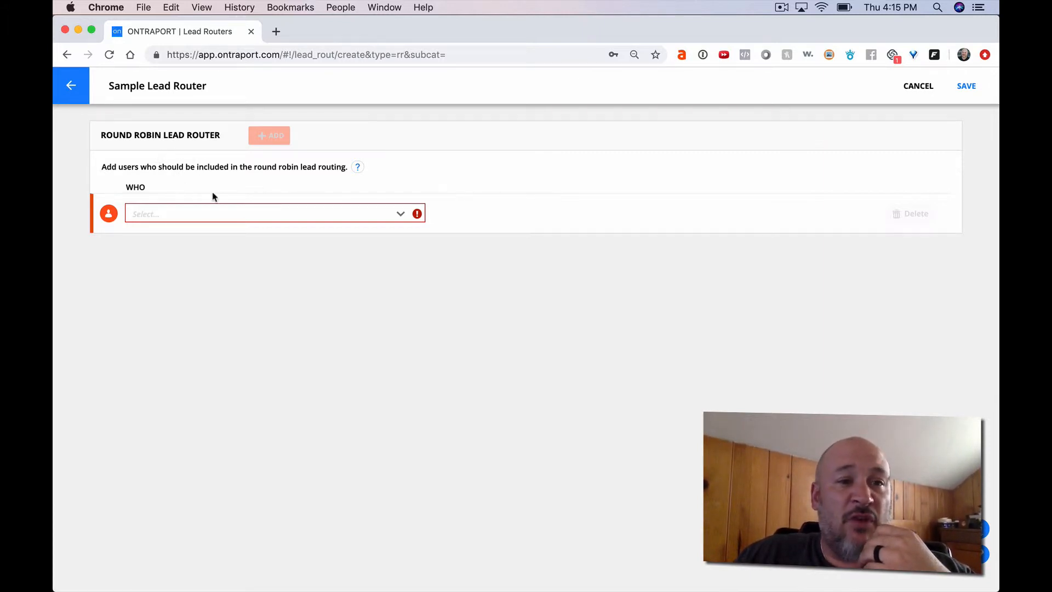
pyautogui.click(234, 215)
pyautogui.click(195, 234)
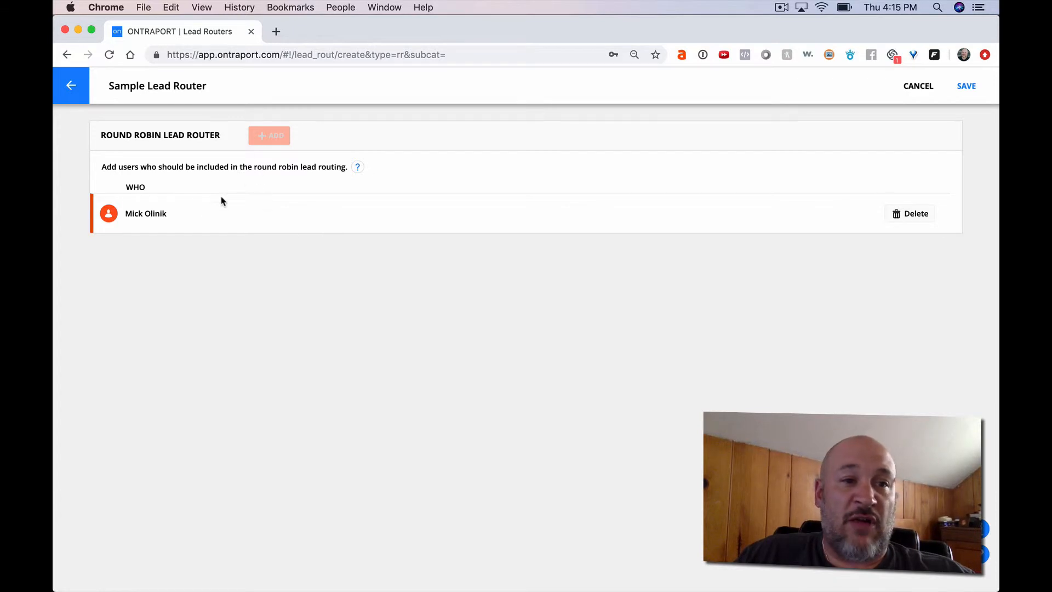
pyautogui.click(909, 215)
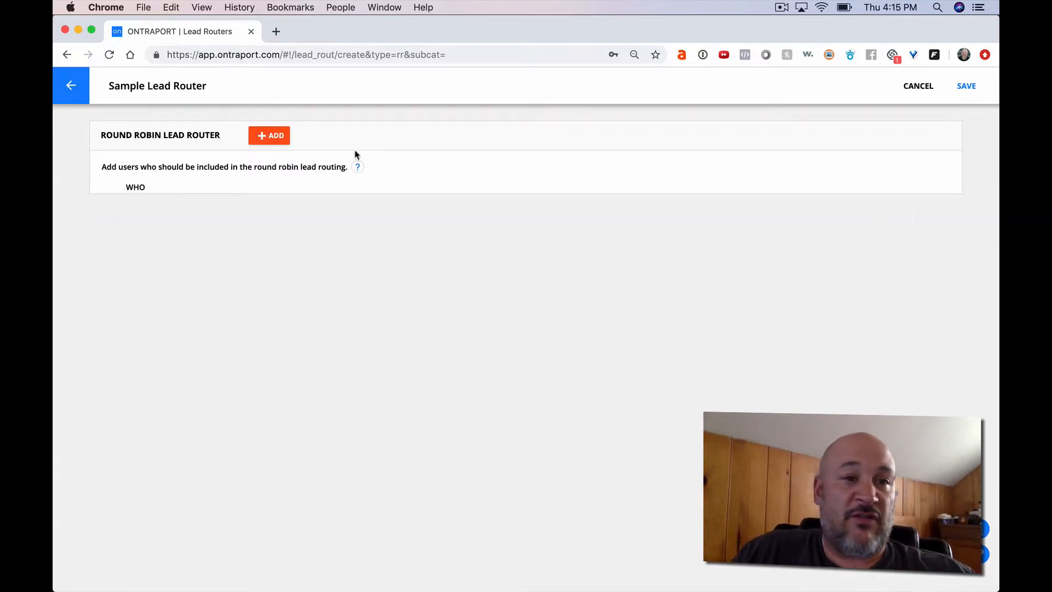
pyautogui.click(269, 136)
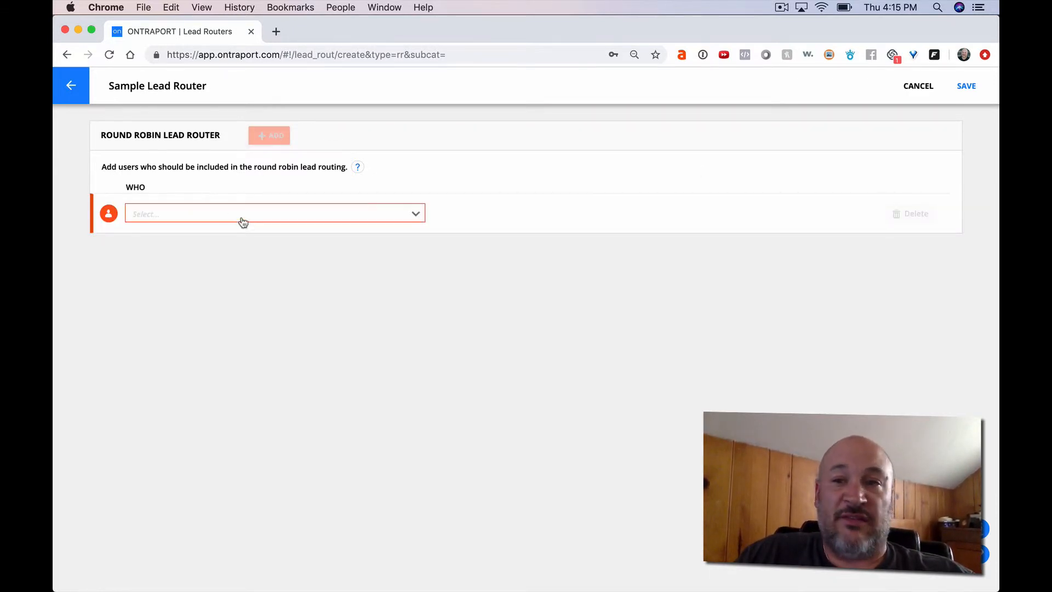
# Include the available user in the round robin routing and save the lead router
pyautogui.click(209, 219)
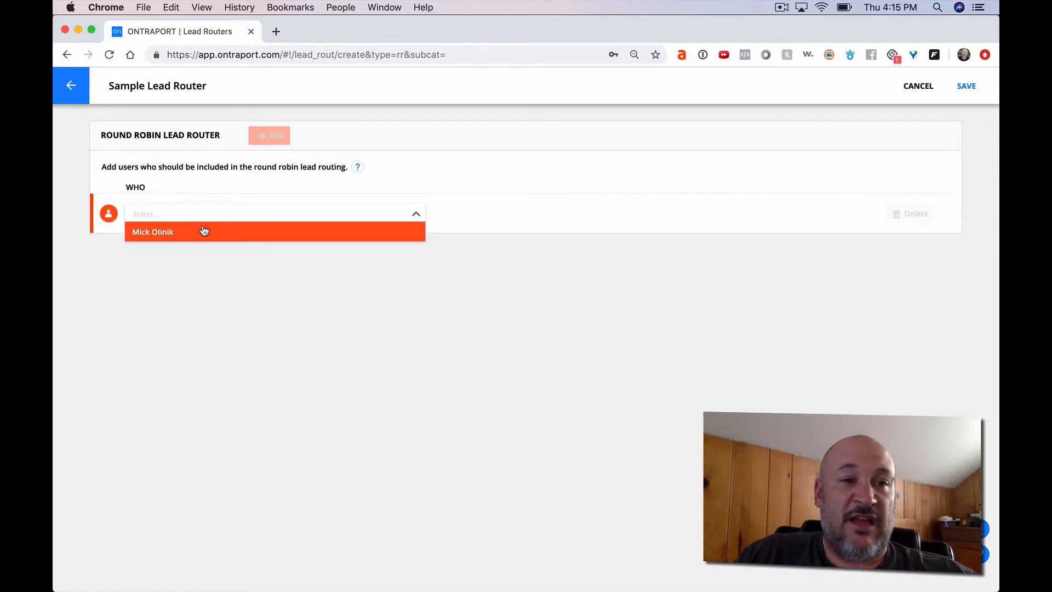
pyautogui.click(202, 231)
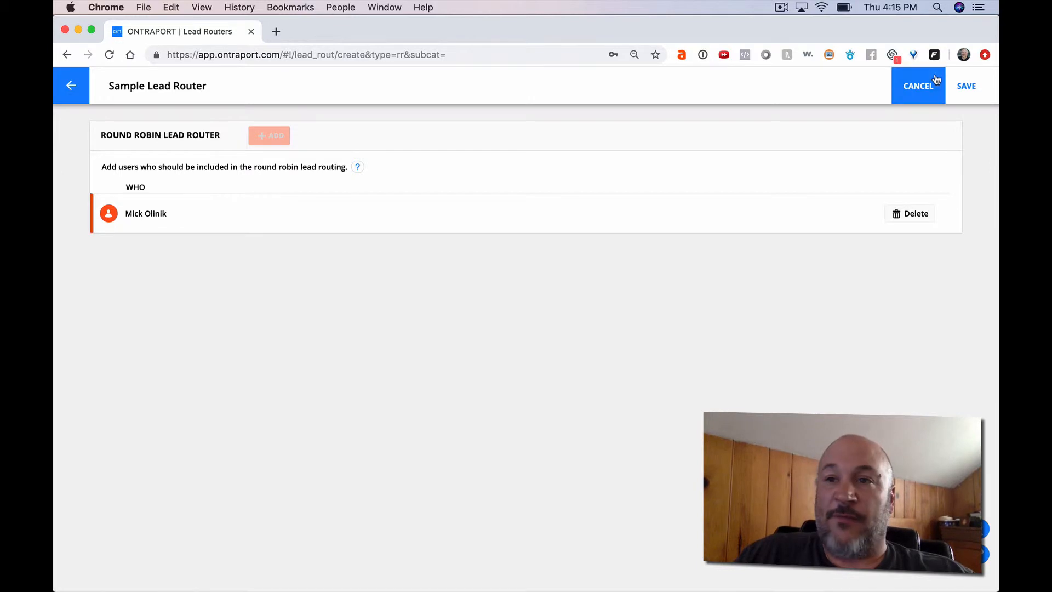
pyautogui.click(964, 86)
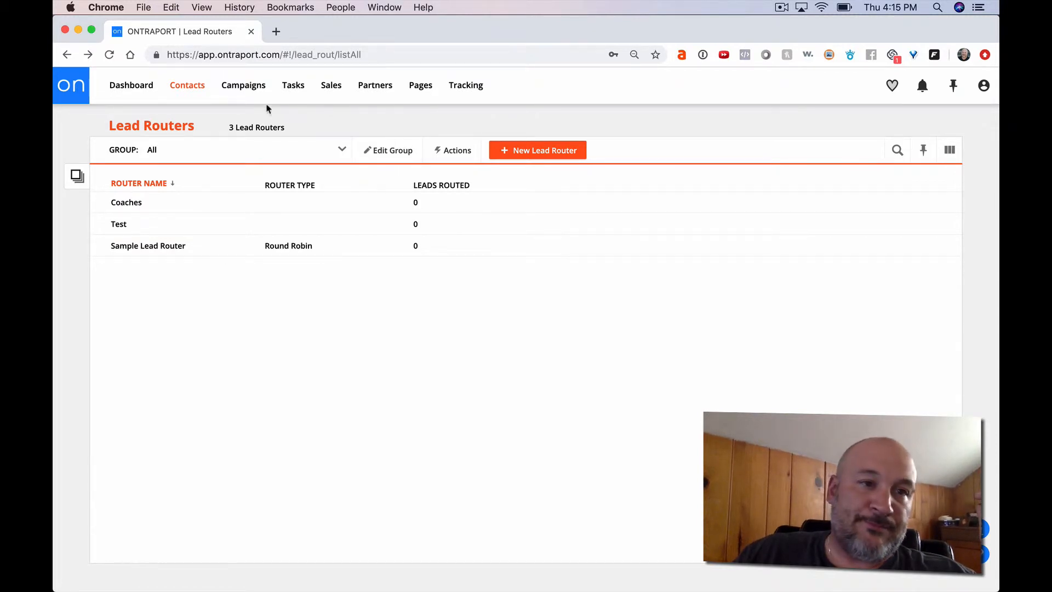
# Create a new campaign from scratch and name it "Sample Campaign for Lead Routing Example"
pyautogui.moveTo(254, 101)
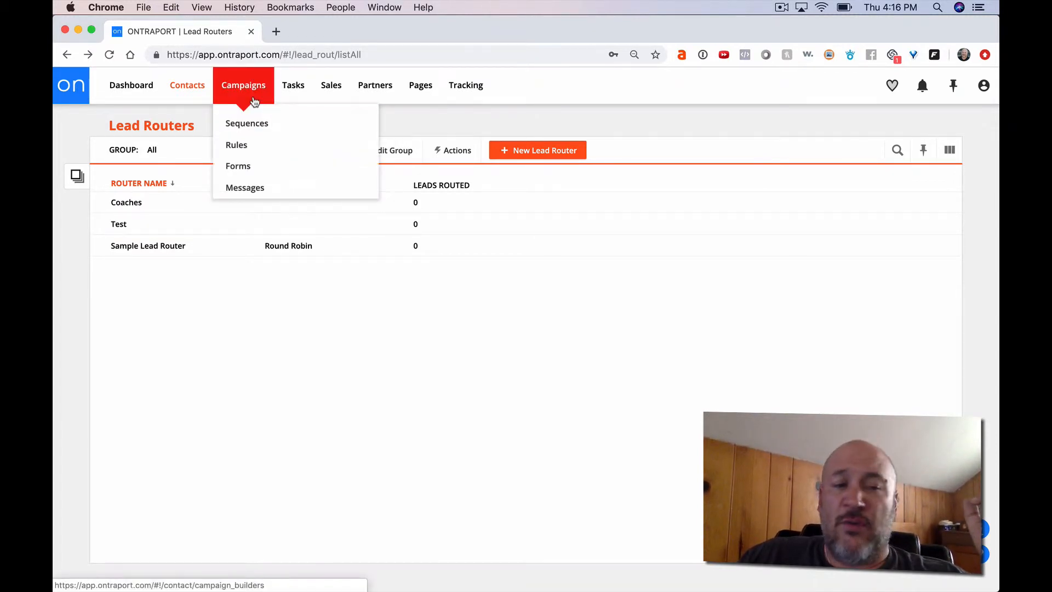
pyautogui.click(254, 101)
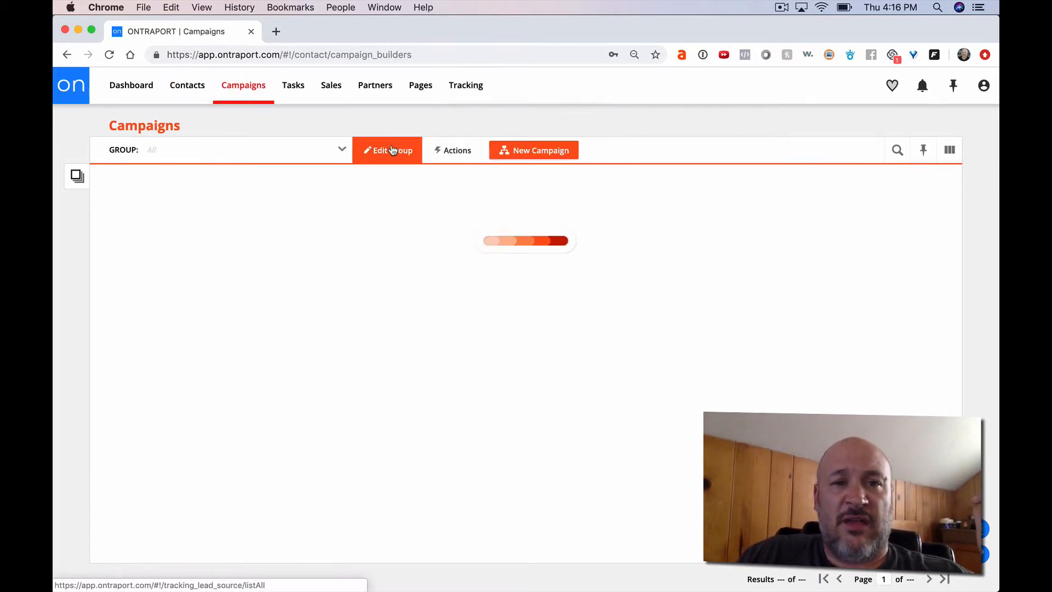
pyautogui.click(511, 151)
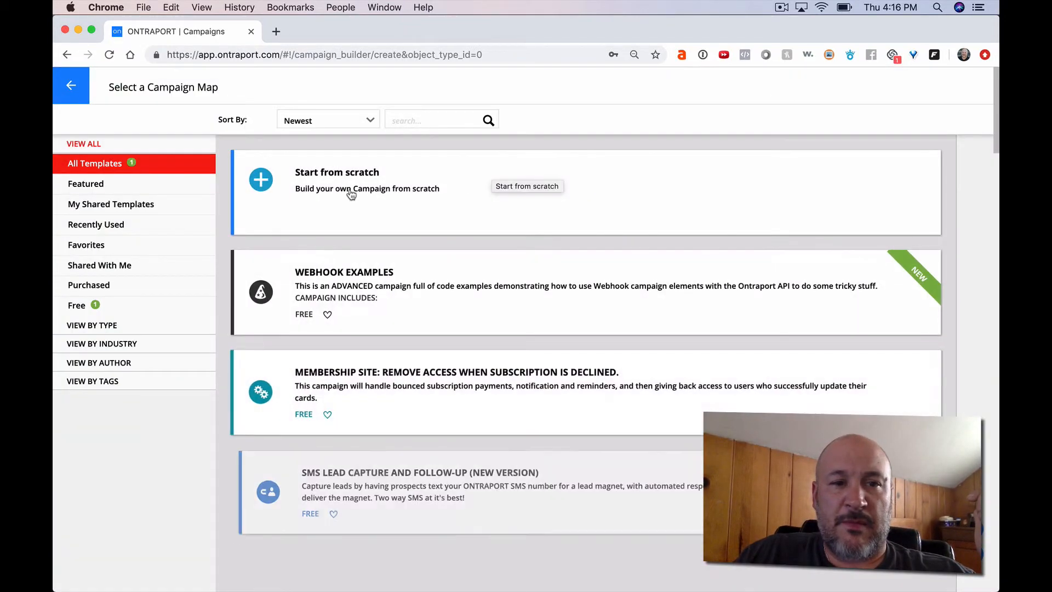
pyautogui.click(350, 194)
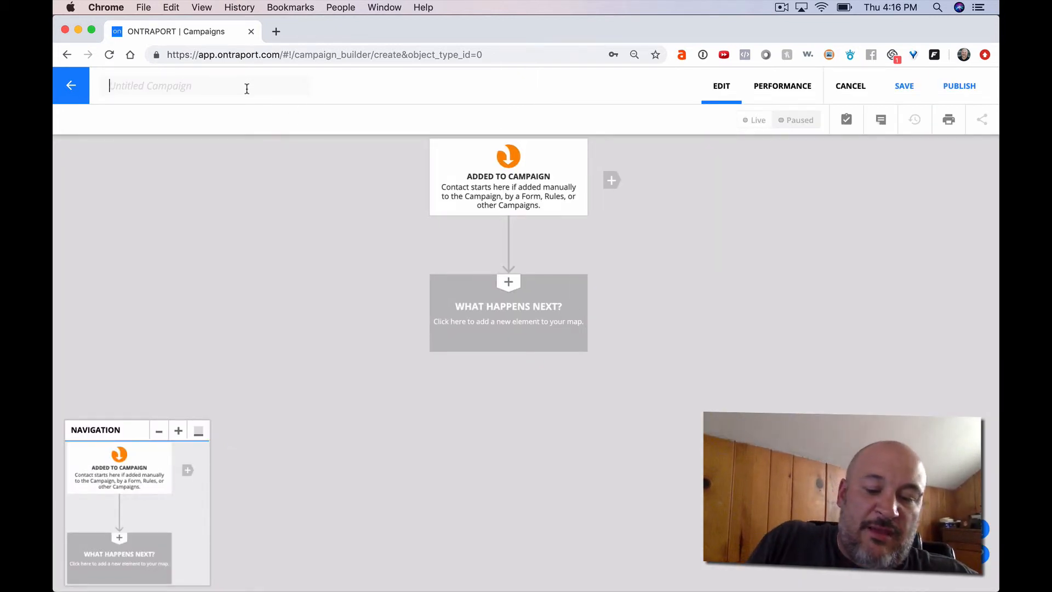
pyautogui.write('Sample Campaign for Lea')
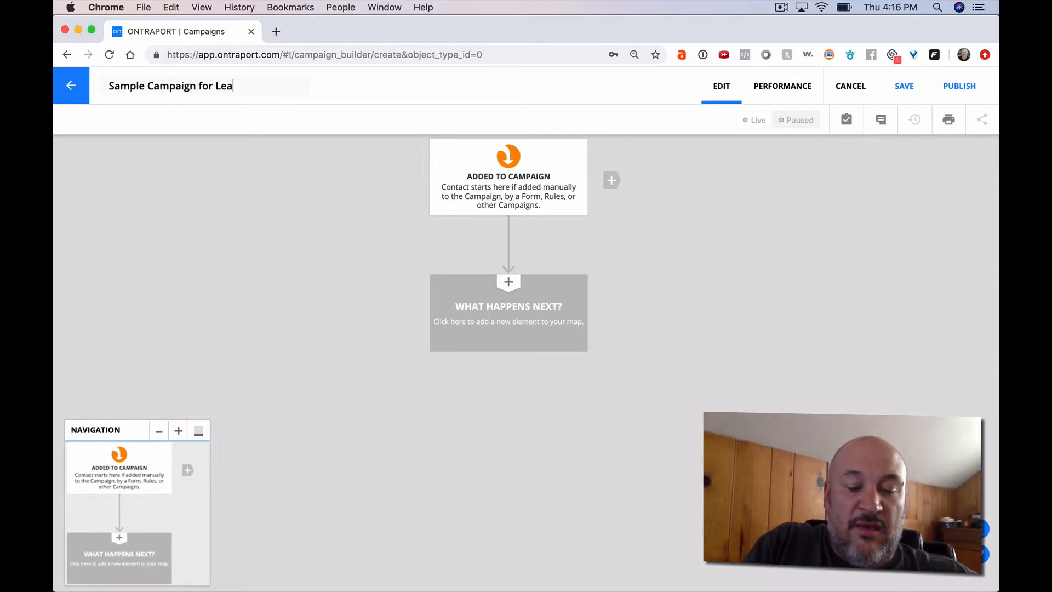
pyautogui.write('d Routing E')
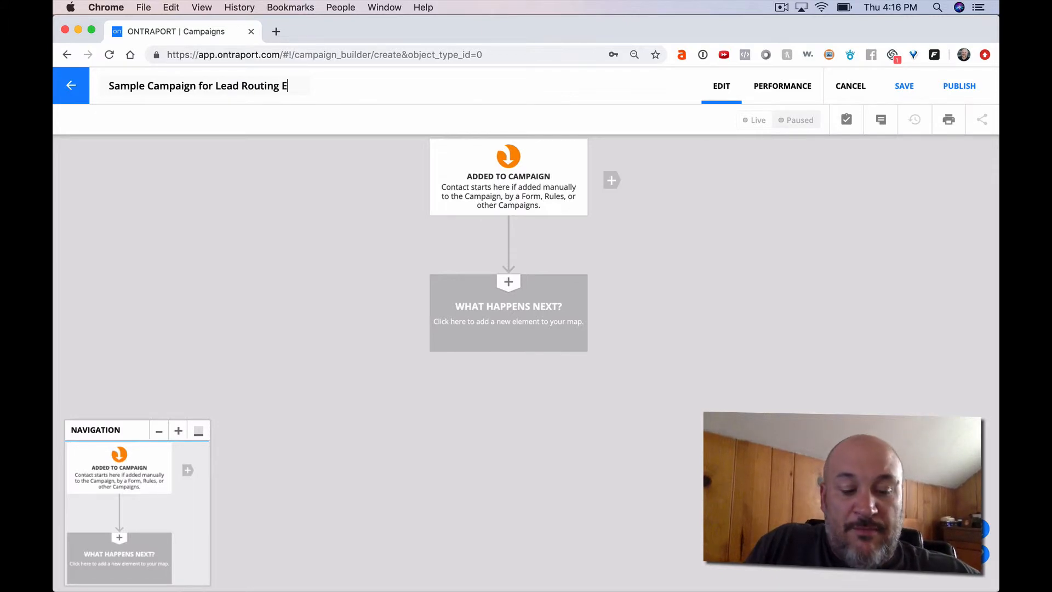
pyautogui.write('xample')
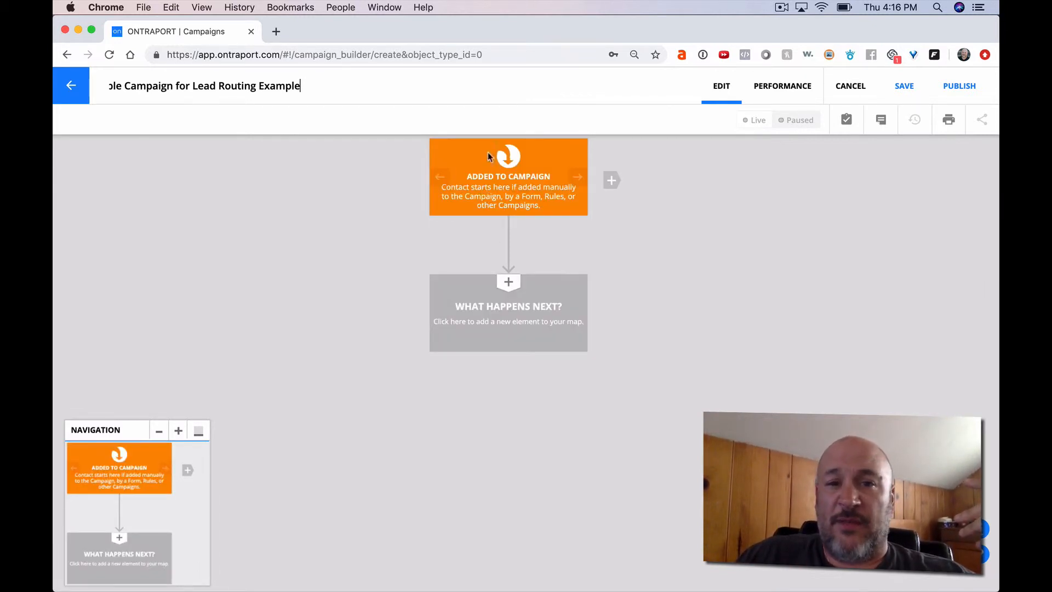
# Search the campaign elements for "le" and insert an Add to Lead Router element below the Added to Campaign start
pyautogui.click(508, 289)
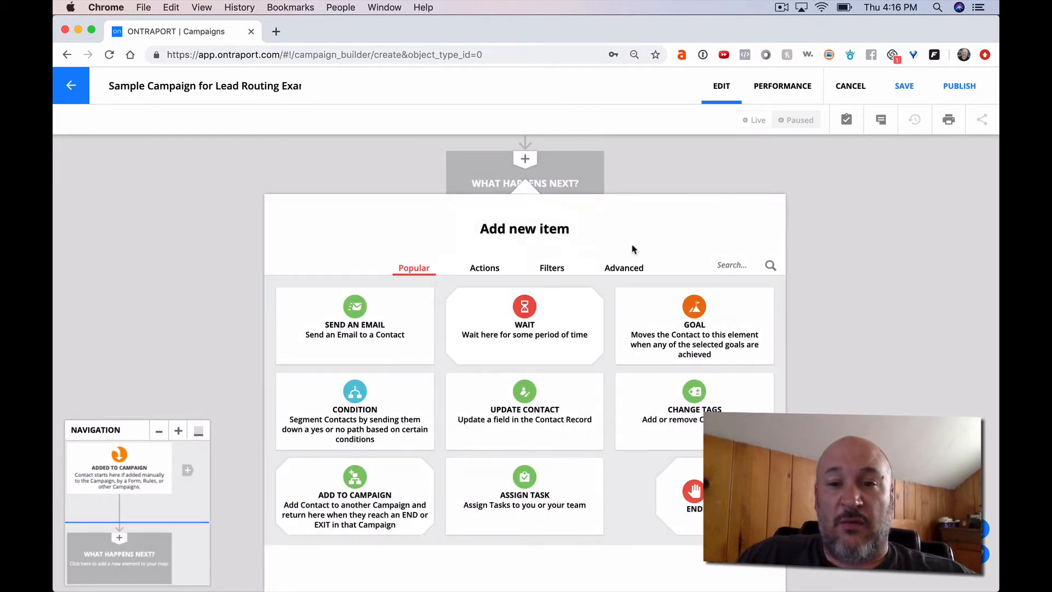
pyautogui.click(715, 266)
pyautogui.write('le')
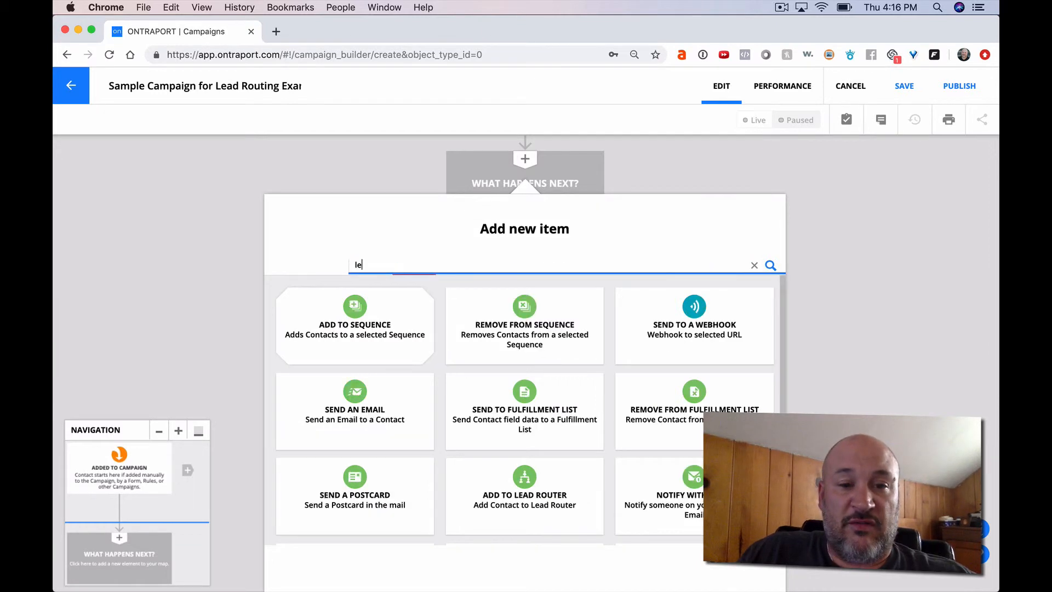
pyautogui.click(372, 426)
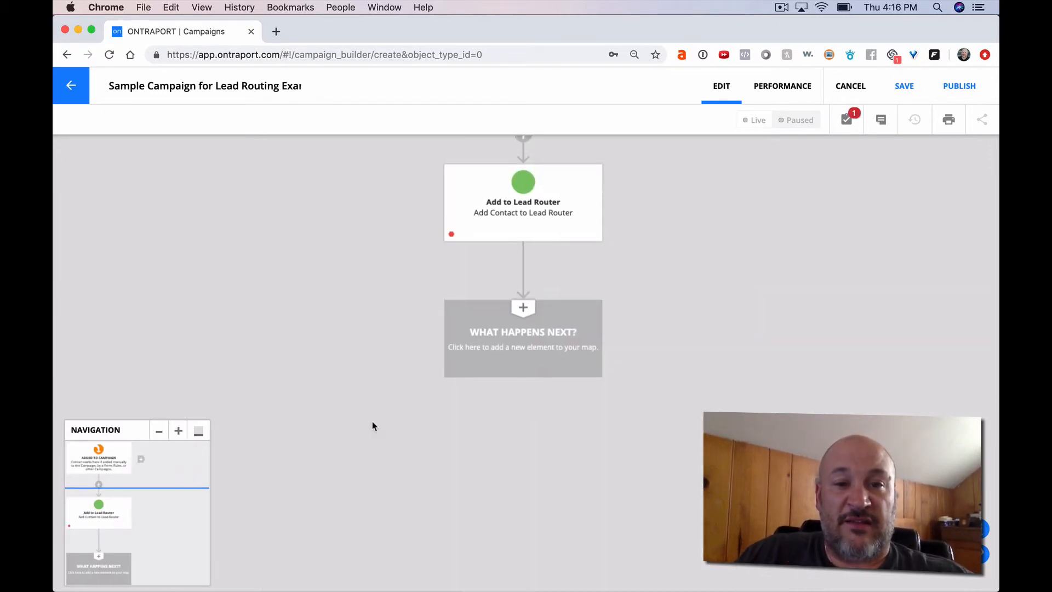
# Assign Sample Lead Router to the Add to Lead Router element and finish its settings
pyautogui.click(503, 324)
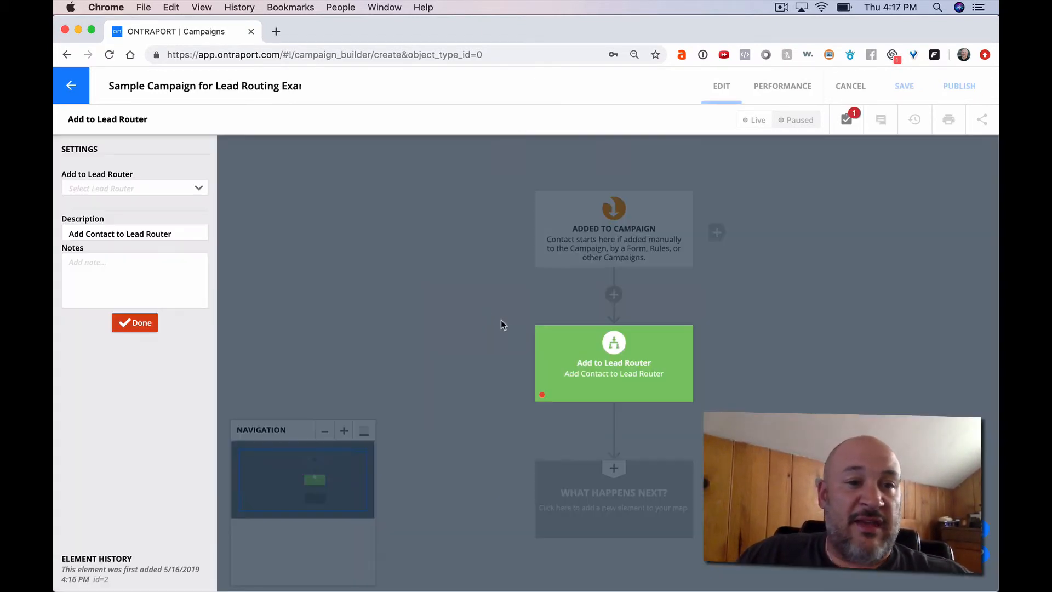
pyautogui.click(174, 188)
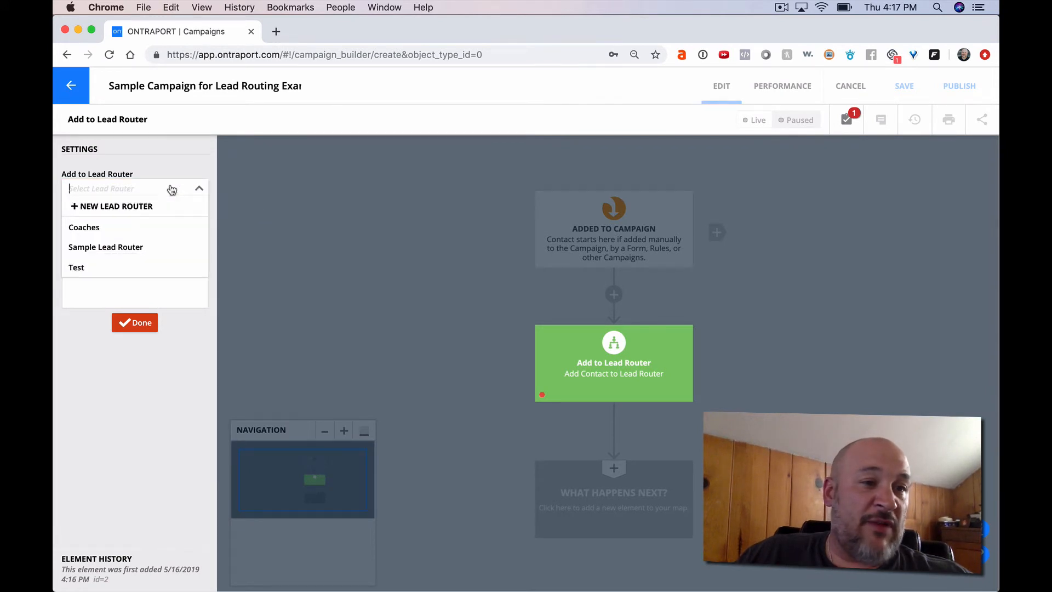
pyautogui.click(147, 248)
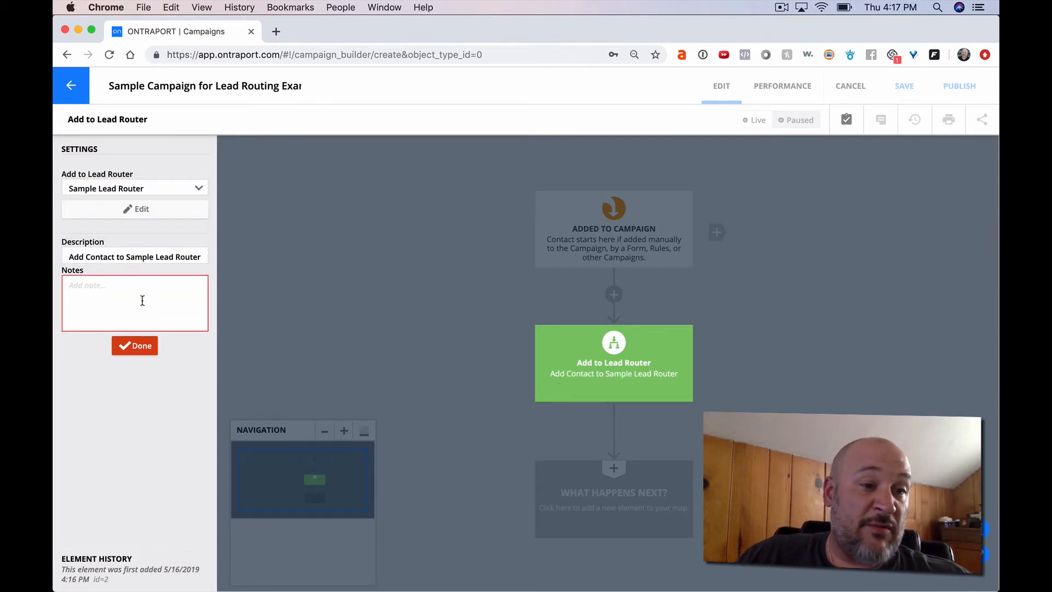
pyautogui.click(134, 345)
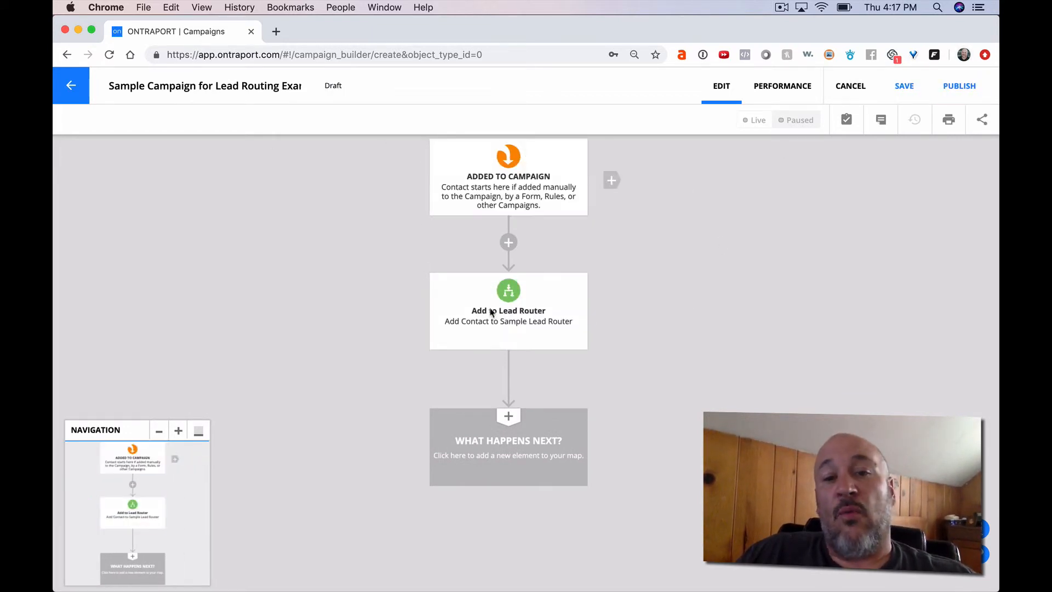
# Add a Send an Email element below the lead router element, using the message "Elite: RS: Alpine: Prospecting: 1"
pyautogui.click(509, 415)
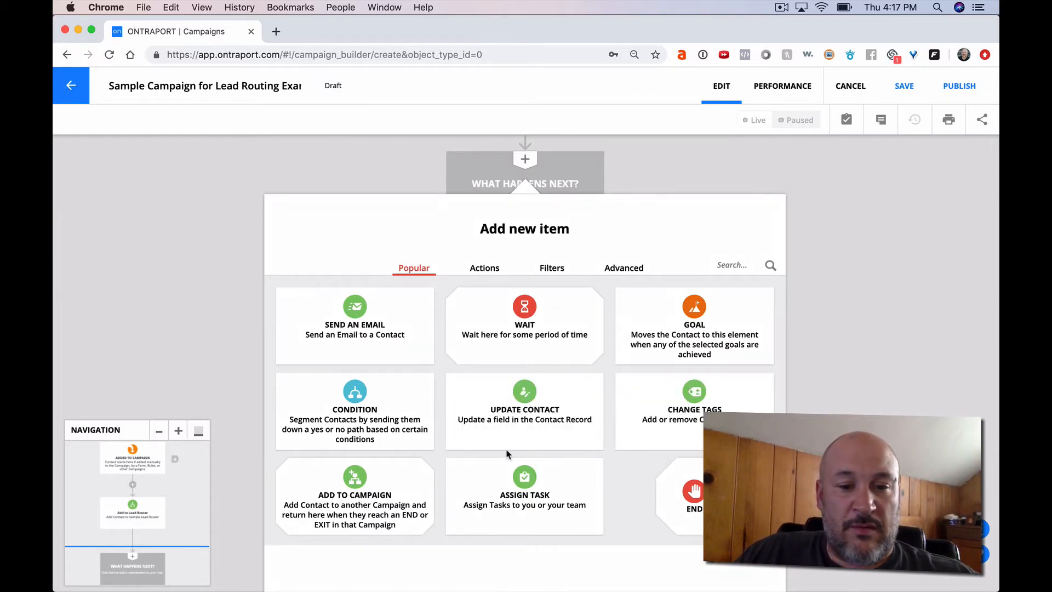
pyautogui.click(363, 338)
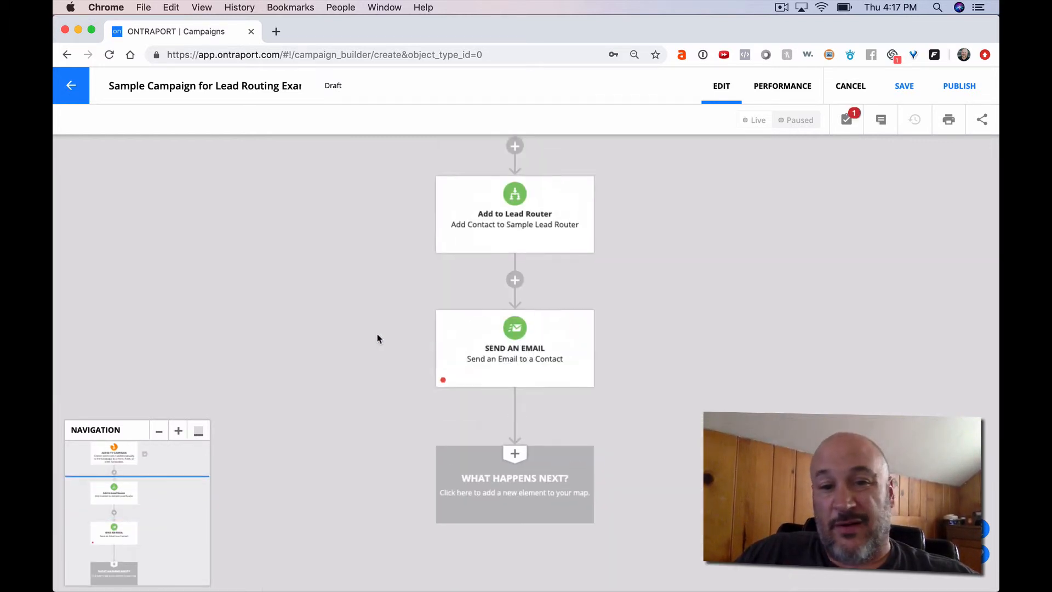
pyautogui.click(510, 429)
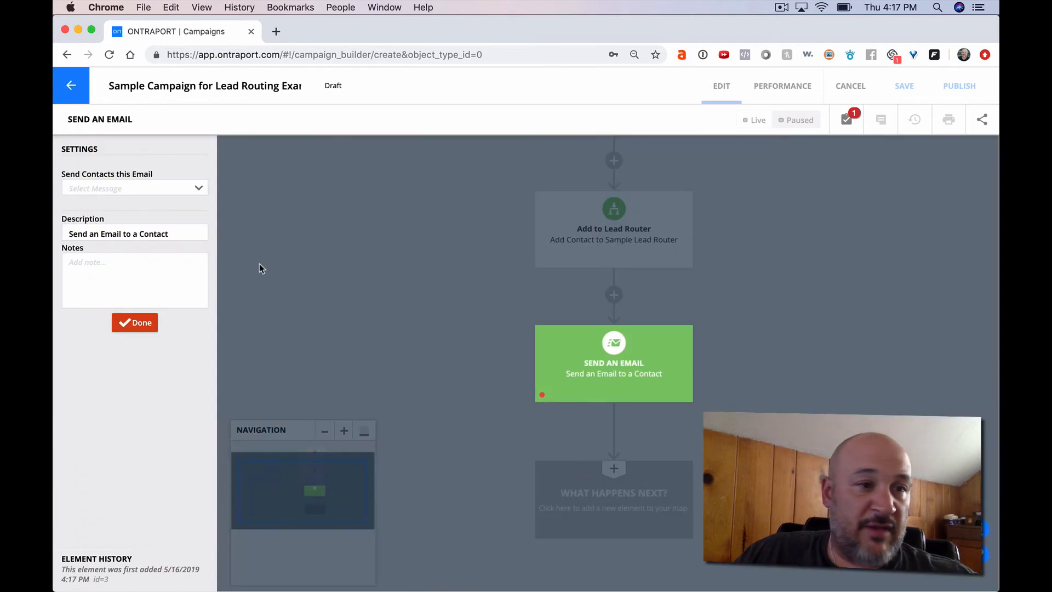
pyautogui.click(155, 188)
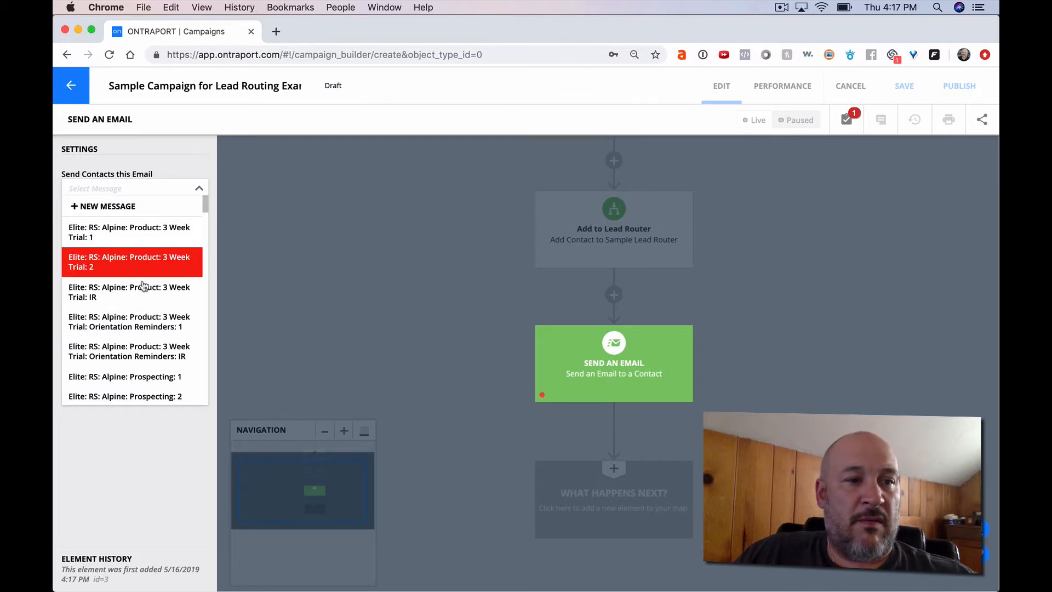
pyautogui.click(132, 374)
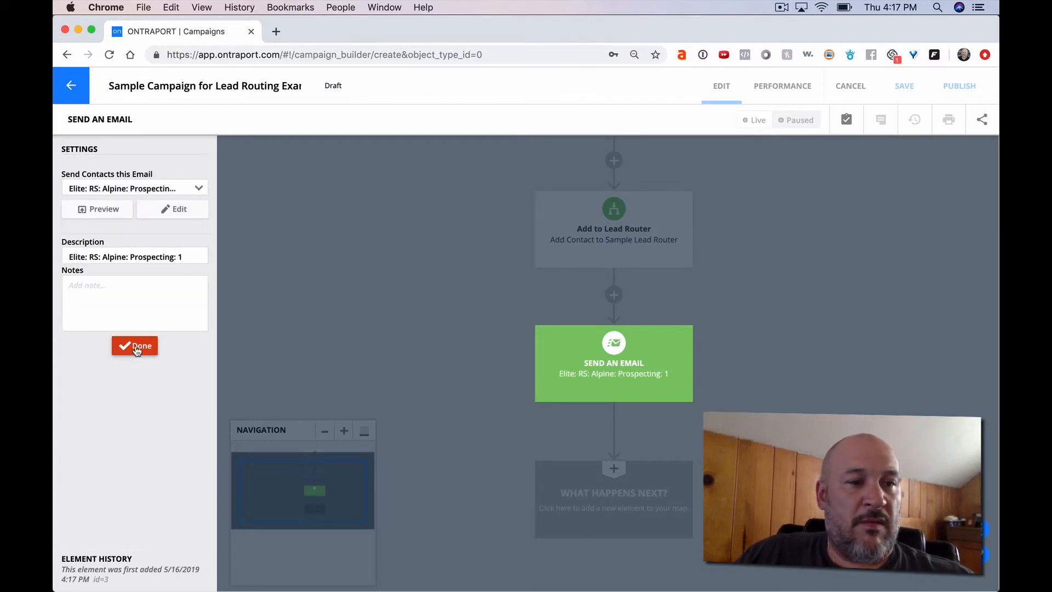
pyautogui.click(135, 347)
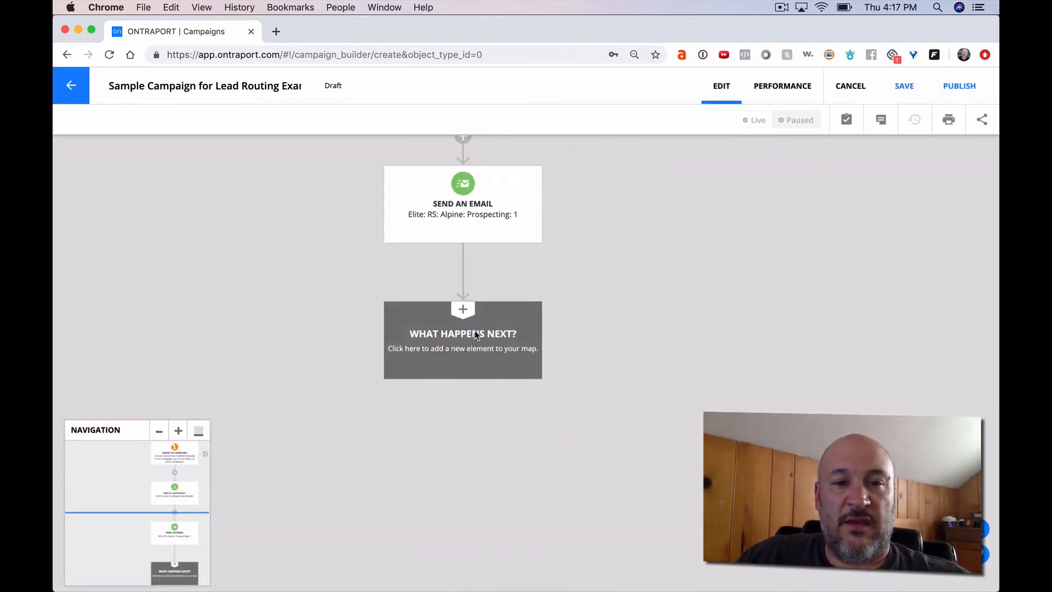
# Add an End element below the email element and set it to remove contacts from the campaign when they reach it
pyautogui.scroll(4, 610, 239)
pyautogui.scroll(3, 610, 239)
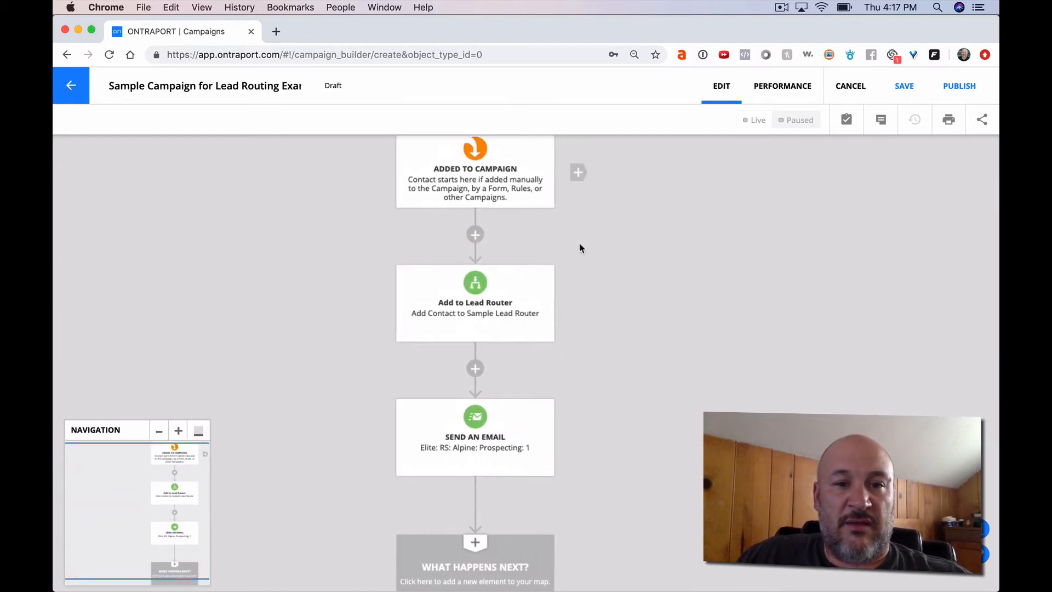
pyautogui.scroll(-3, 535, 423)
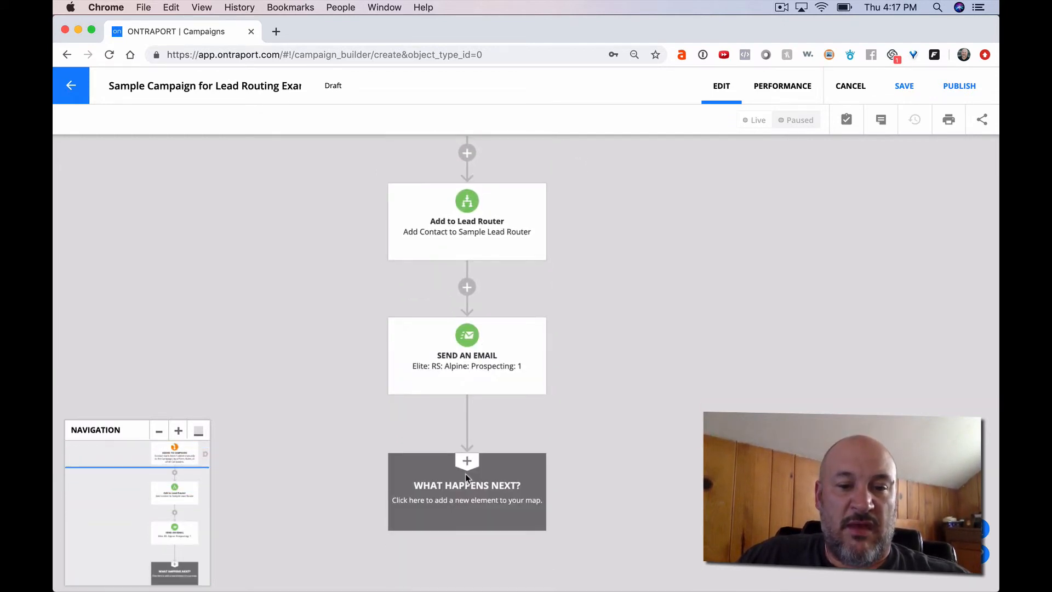
pyautogui.click(466, 471)
pyautogui.click(691, 493)
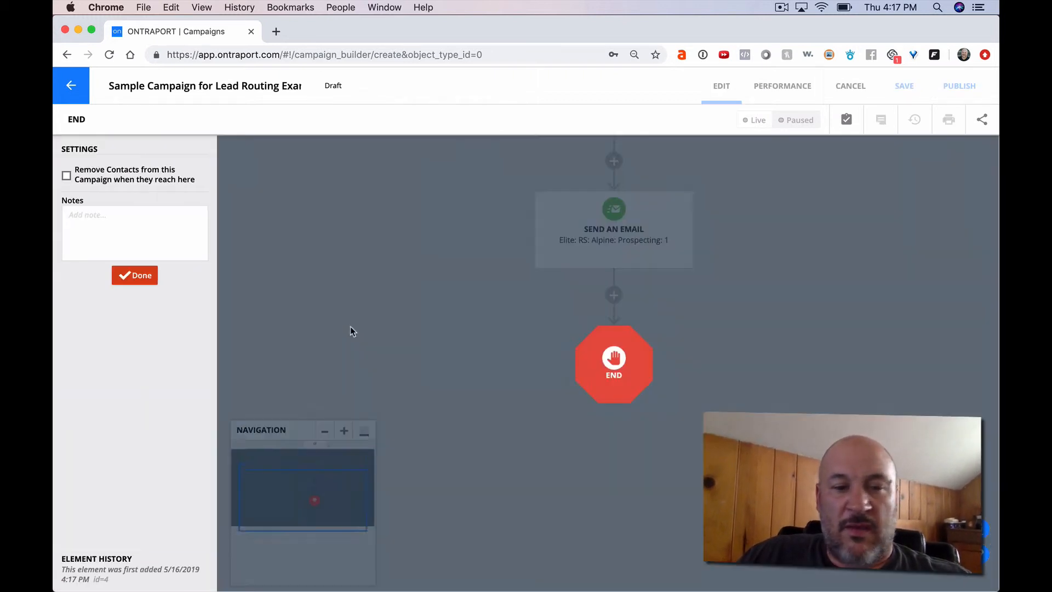
pyautogui.click(105, 179)
pyautogui.click(134, 275)
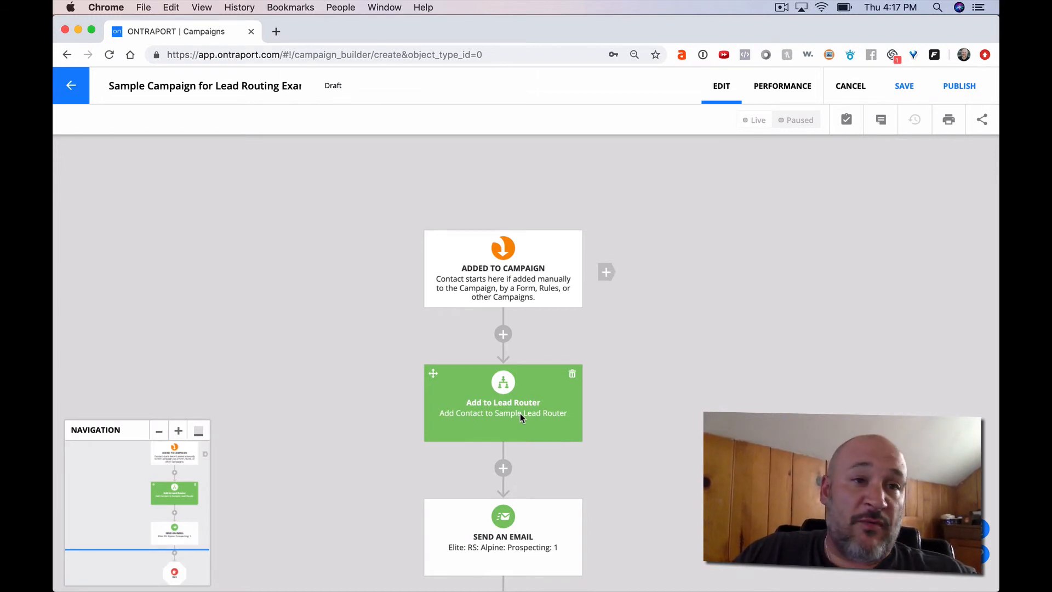
# Add a new trigger beside the Added to Campaign start that fires when a contact submits a form
pyautogui.click(605, 272)
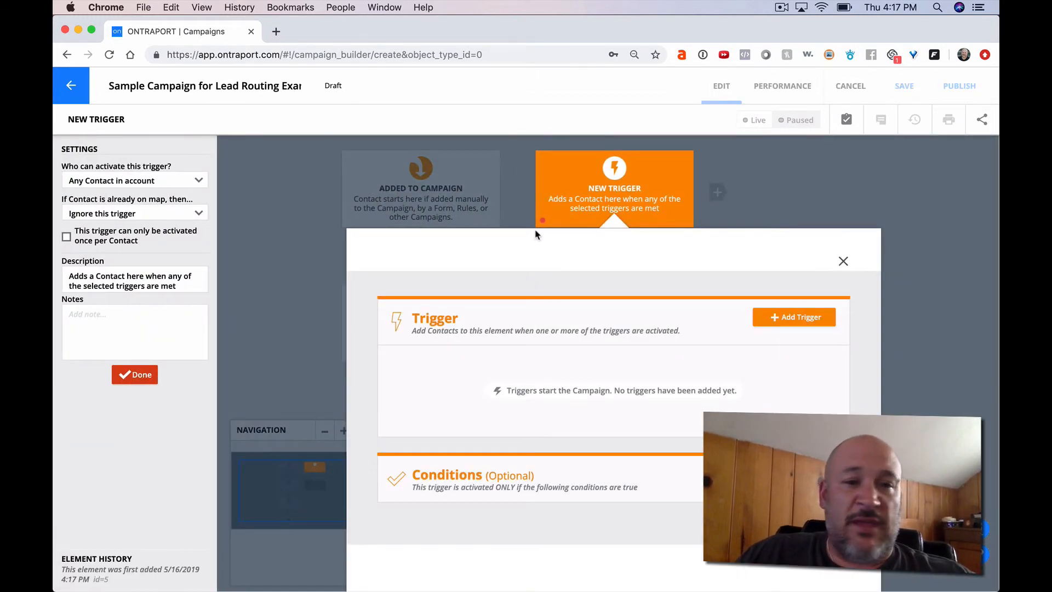
pyautogui.click(784, 318)
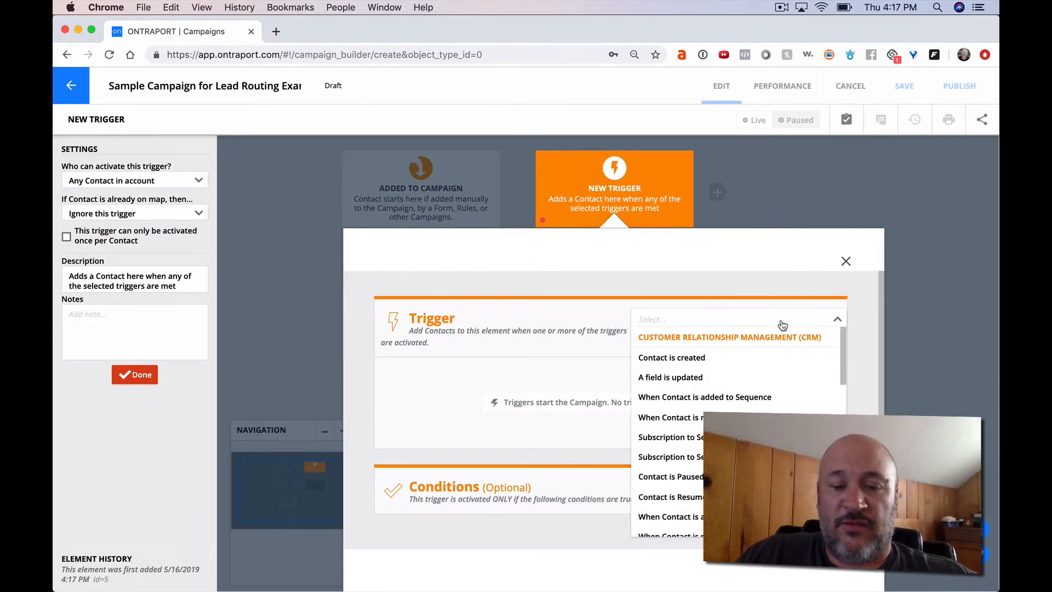
pyautogui.write('form')
pyautogui.click(789, 338)
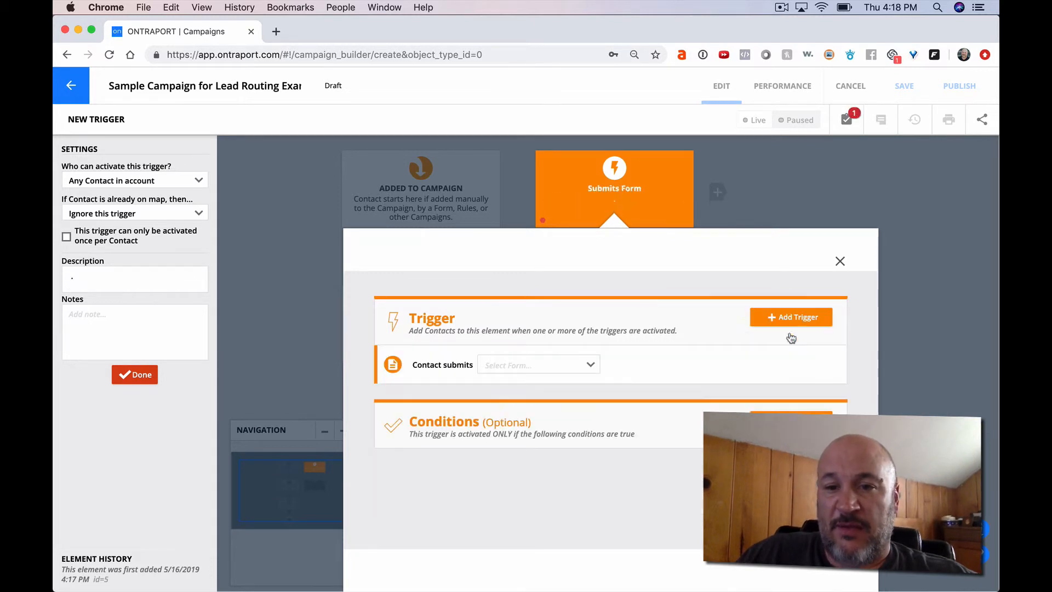
# Set the trigger's form to the original "How Can I Help?" form, not one of its copies
pyautogui.click(498, 365)
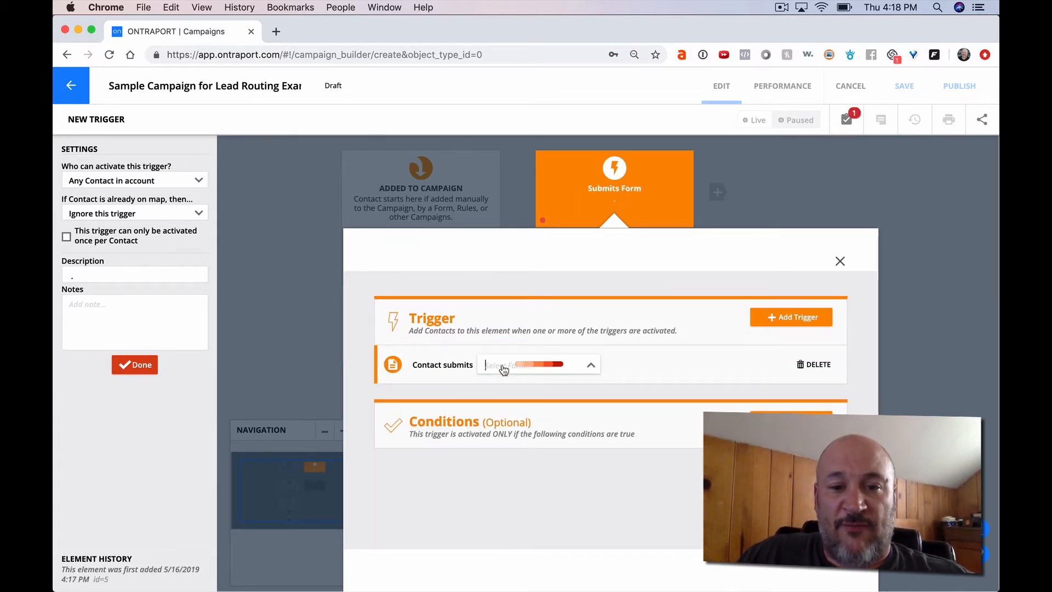
pyautogui.click(588, 367)
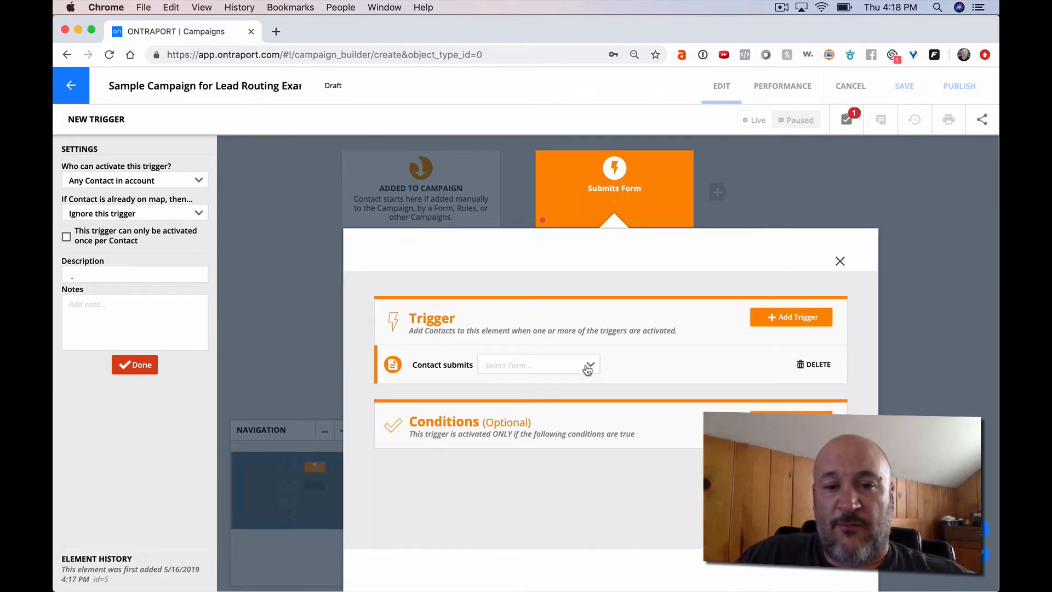
pyautogui.click(588, 366)
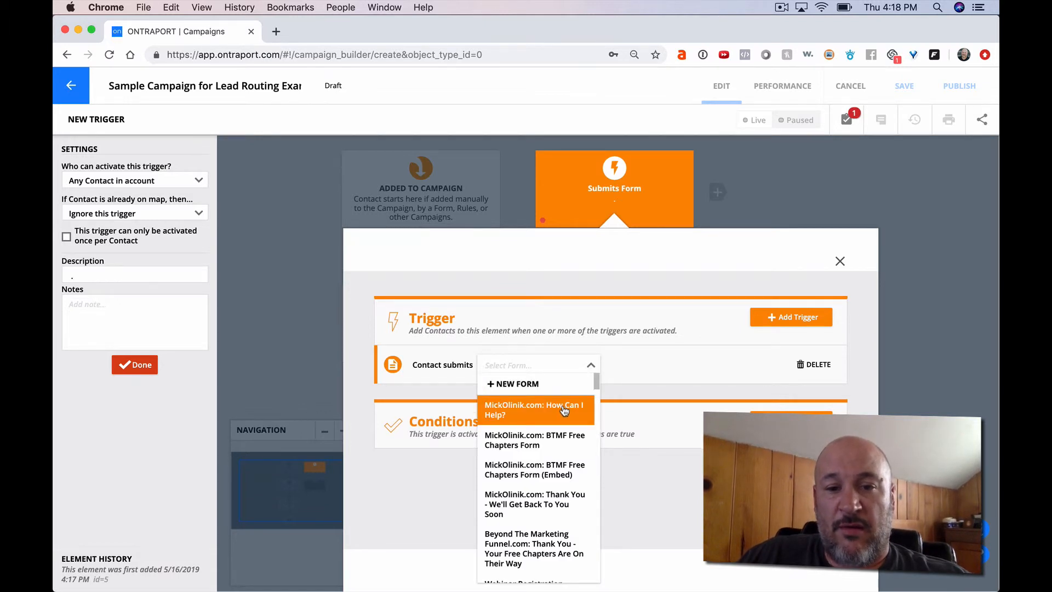
pyautogui.scroll(-10, 564, 411)
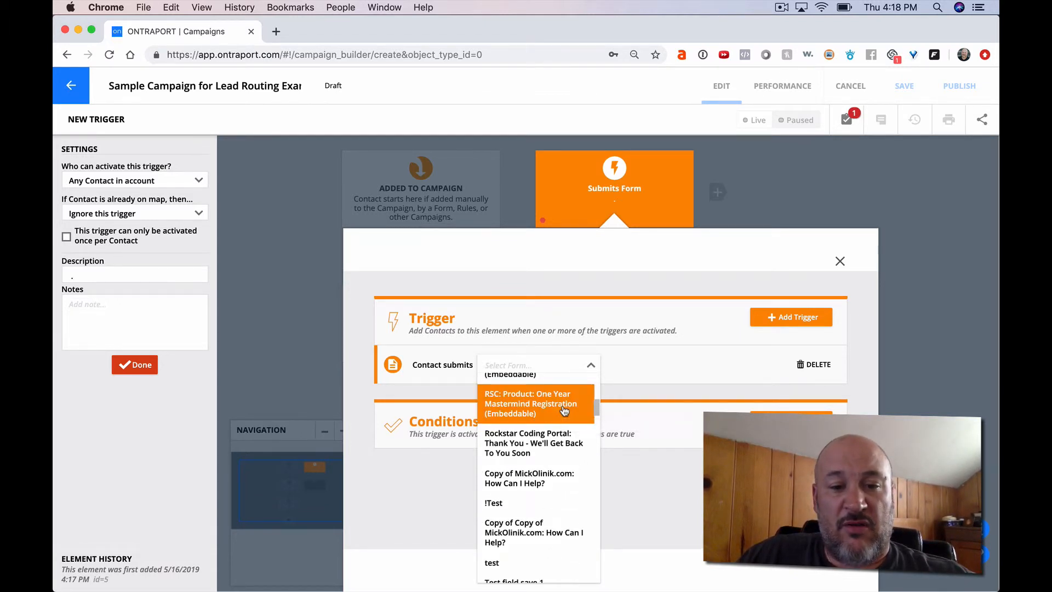
pyautogui.scroll(-3, 564, 410)
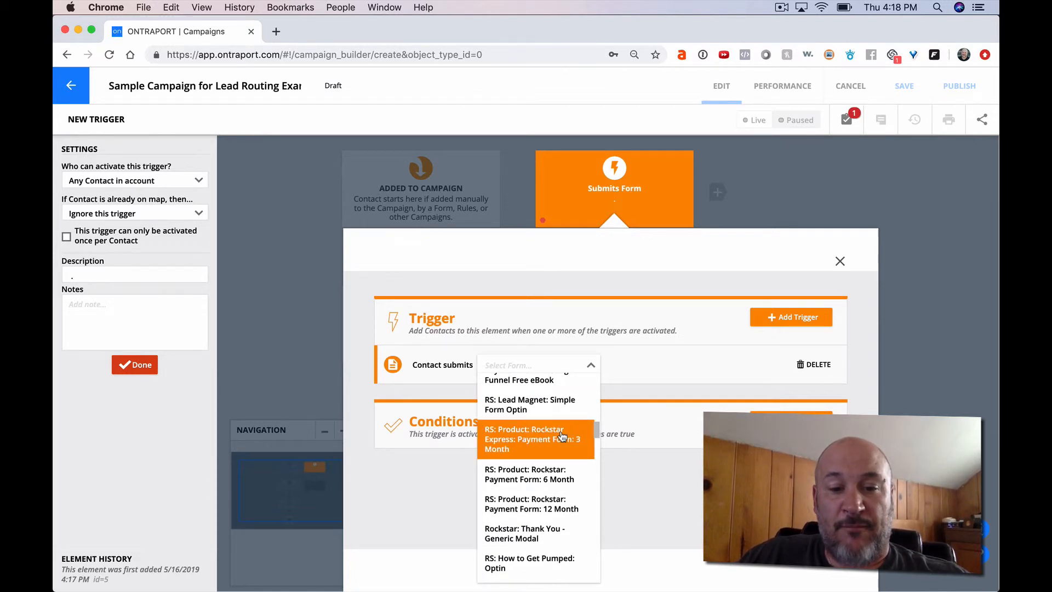
pyautogui.scroll(5, 563, 436)
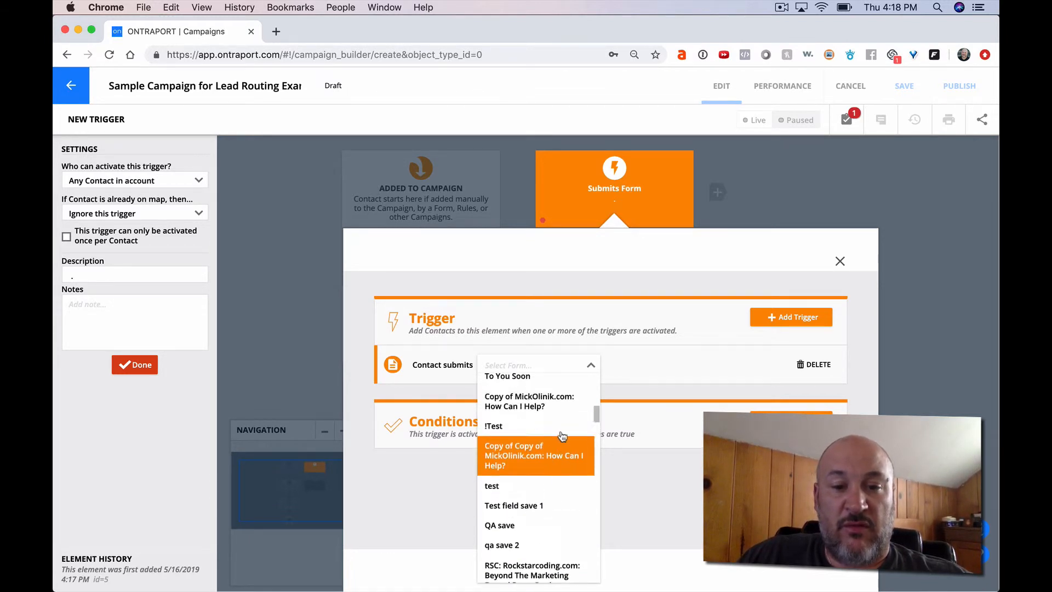
pyautogui.scroll(4, 562, 436)
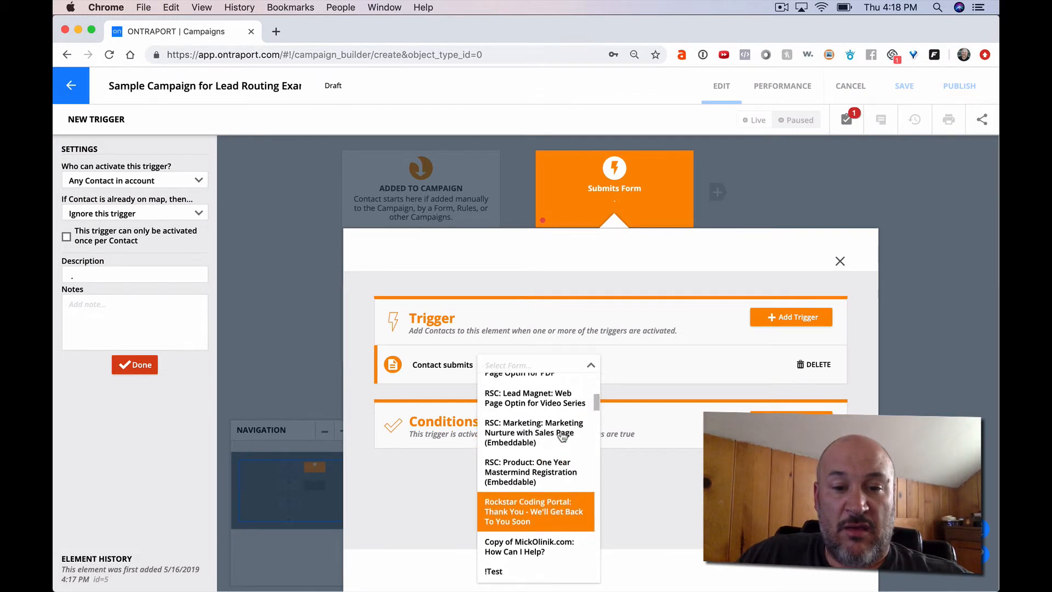
pyautogui.scroll(5, 562, 436)
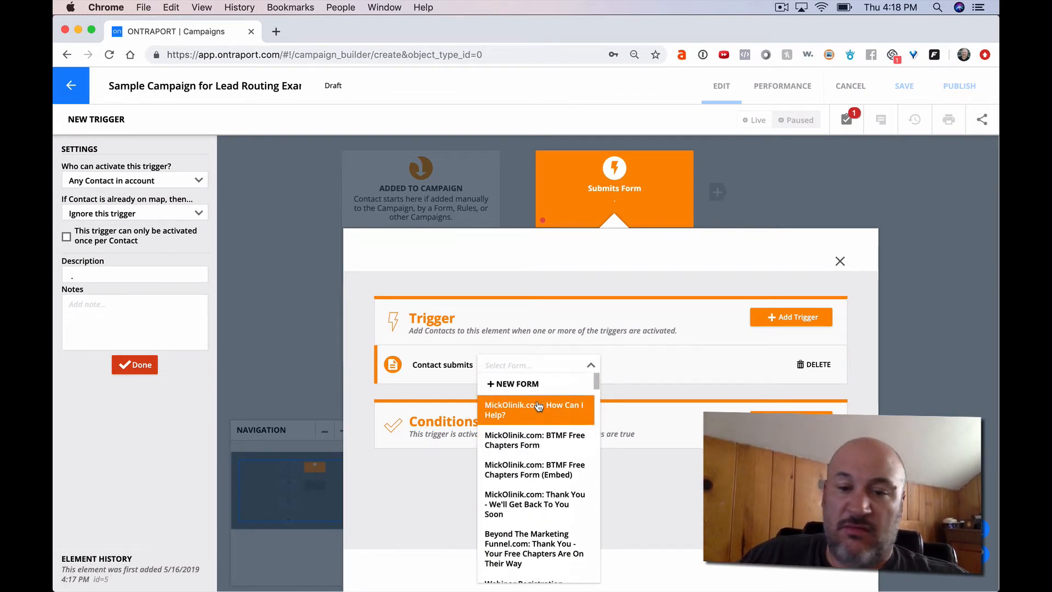
pyautogui.click(493, 415)
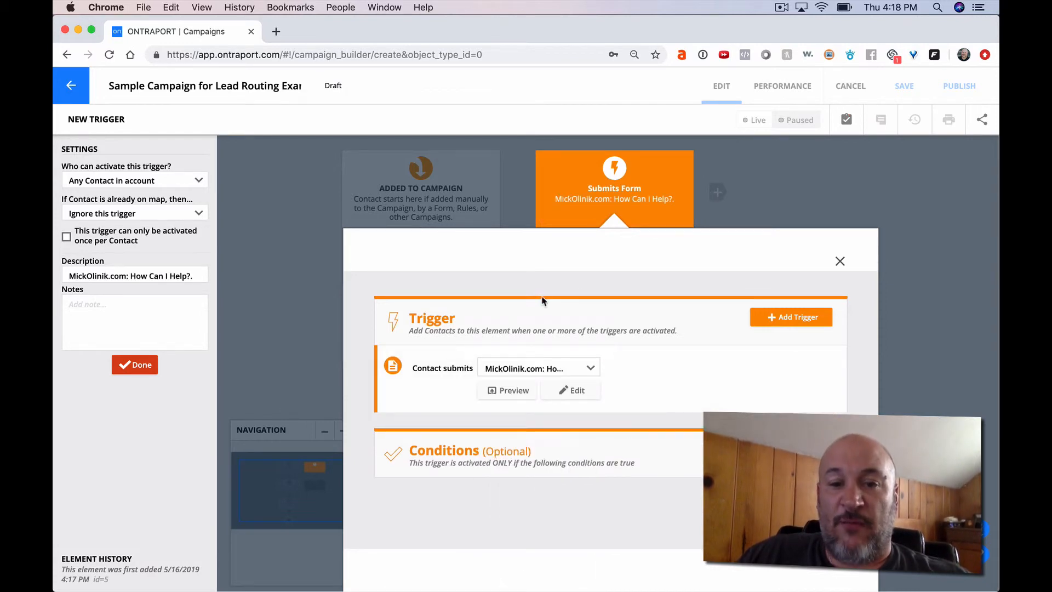
# Preview the trigger's "How Can I Help?" form, review its fields down to the submit button, and close the preview
pyautogui.click(510, 391)
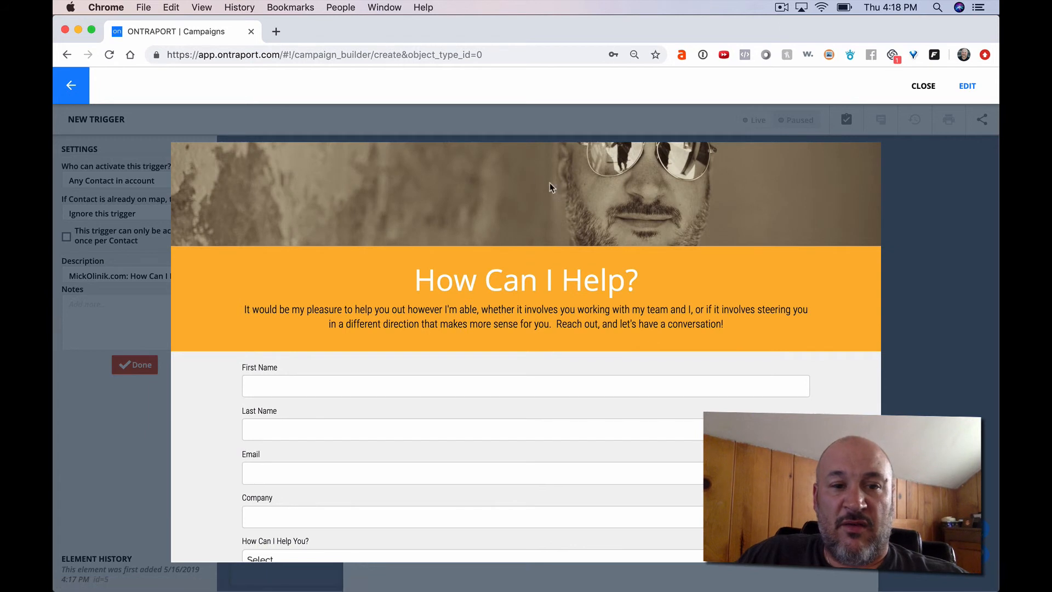
pyautogui.scroll(-5, 500, 185)
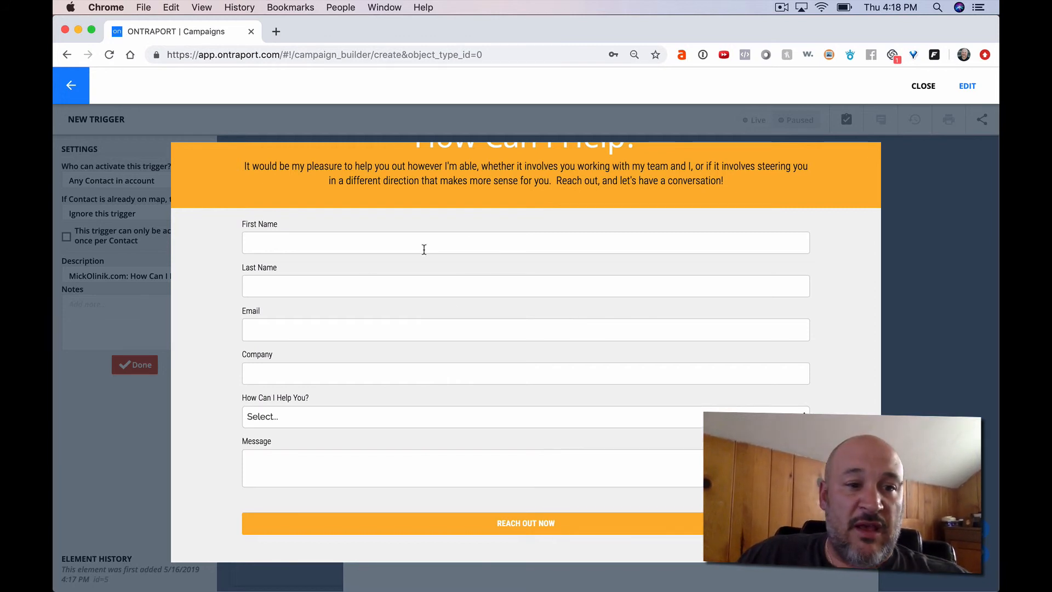
pyautogui.click(157, 279)
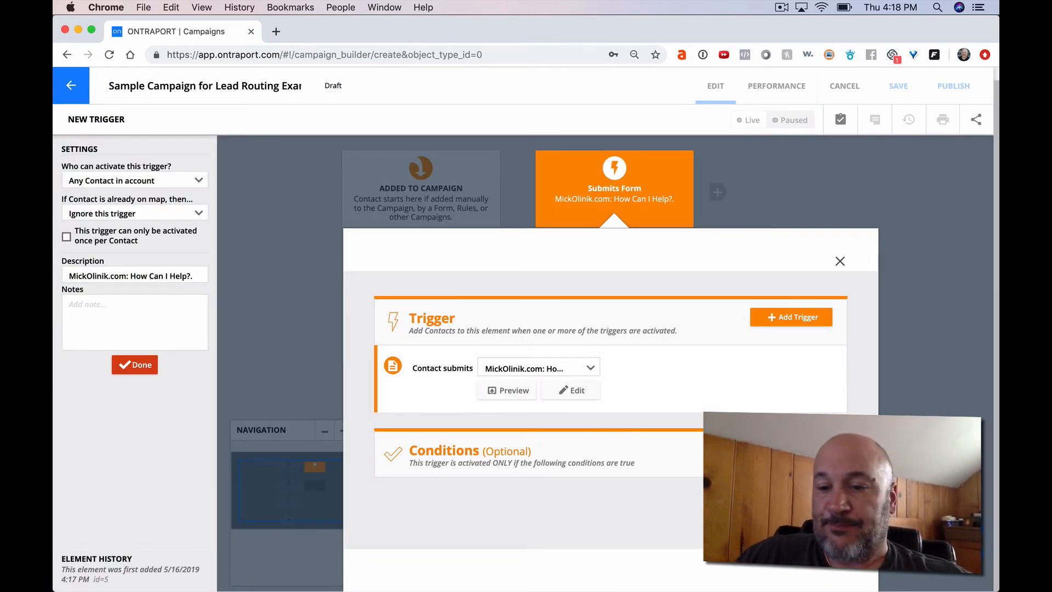
# Finish the form trigger and move the Add to Lead Router element with everything below it under the Submits Form trigger
pyautogui.click(813, 565)
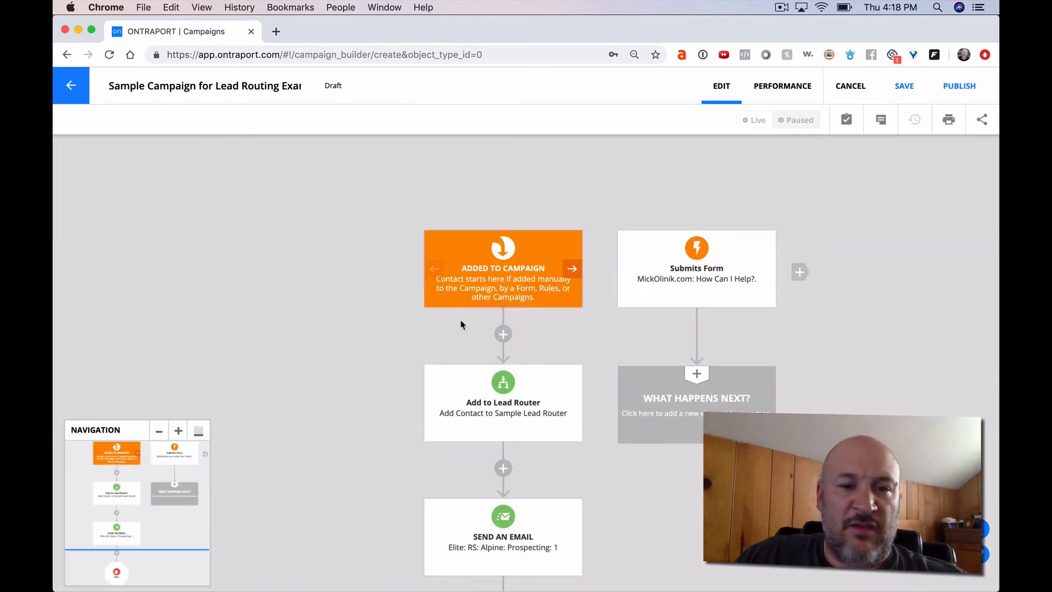
pyautogui.moveTo(441, 371); pyautogui.dragTo(637, 387)
pyautogui.click(511, 251)
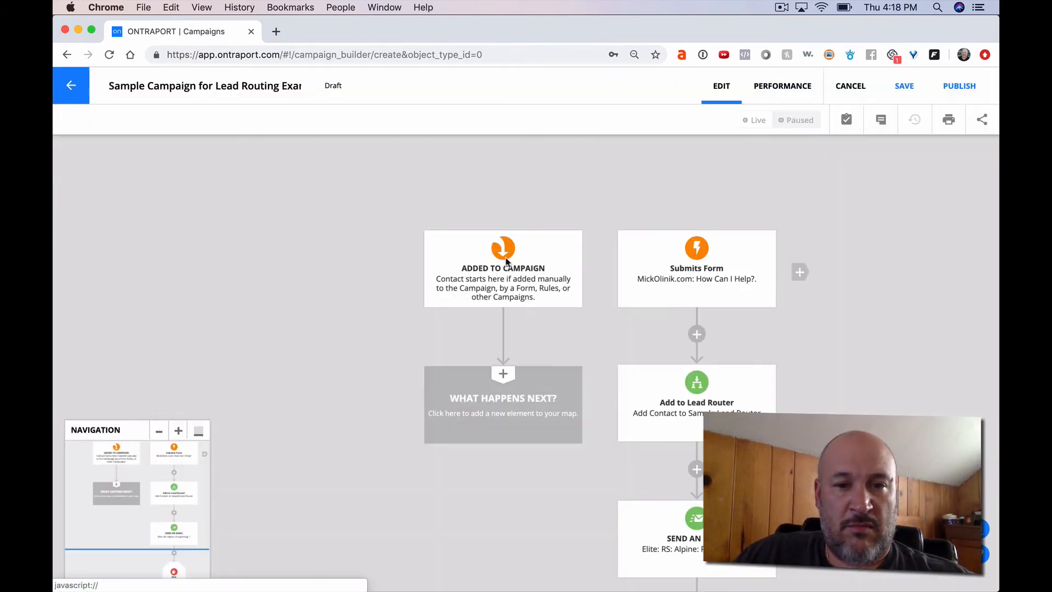
# Add a Go To element below the Added to Campaign start and point it to the Add to Lead Router element
pyautogui.click(500, 375)
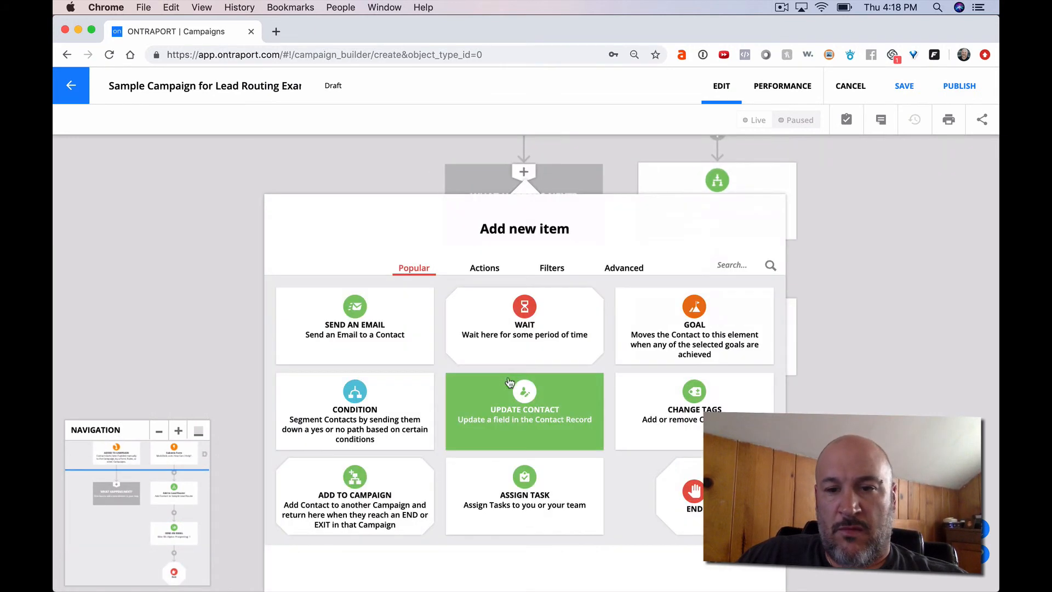
pyautogui.click(551, 267)
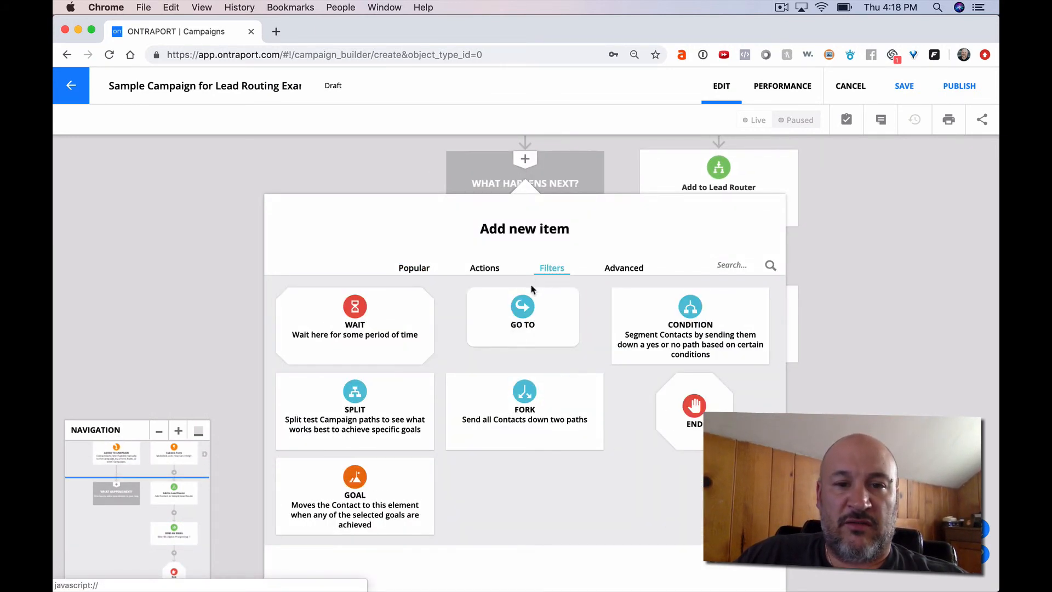
pyautogui.click(530, 299)
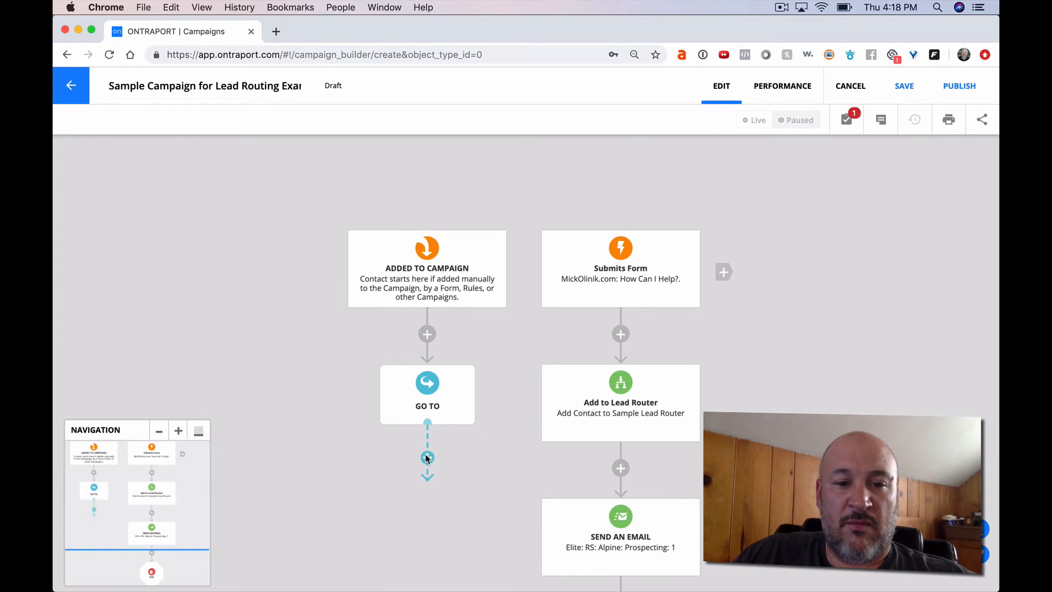
pyautogui.click(597, 404)
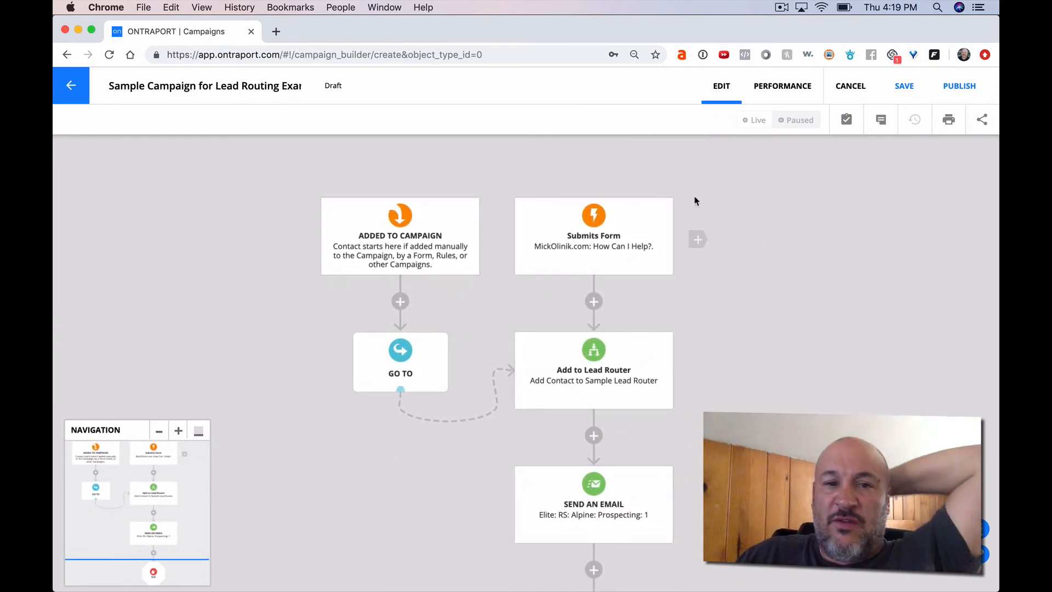
# Fit the whole campaign map in view and review both entry paths down to the Exit element
pyautogui.click(159, 432)
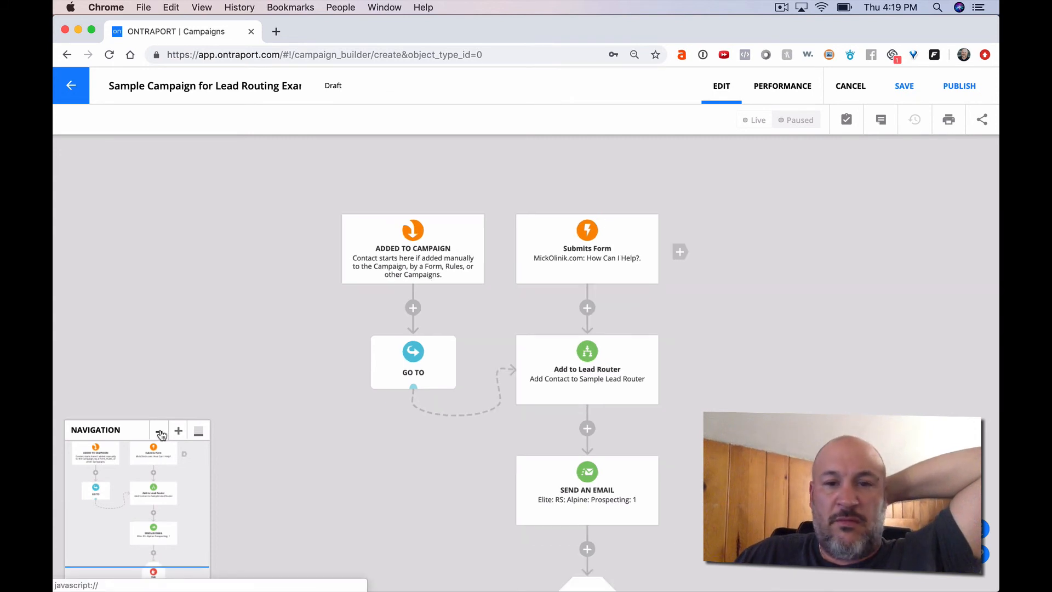
pyautogui.click(159, 432)
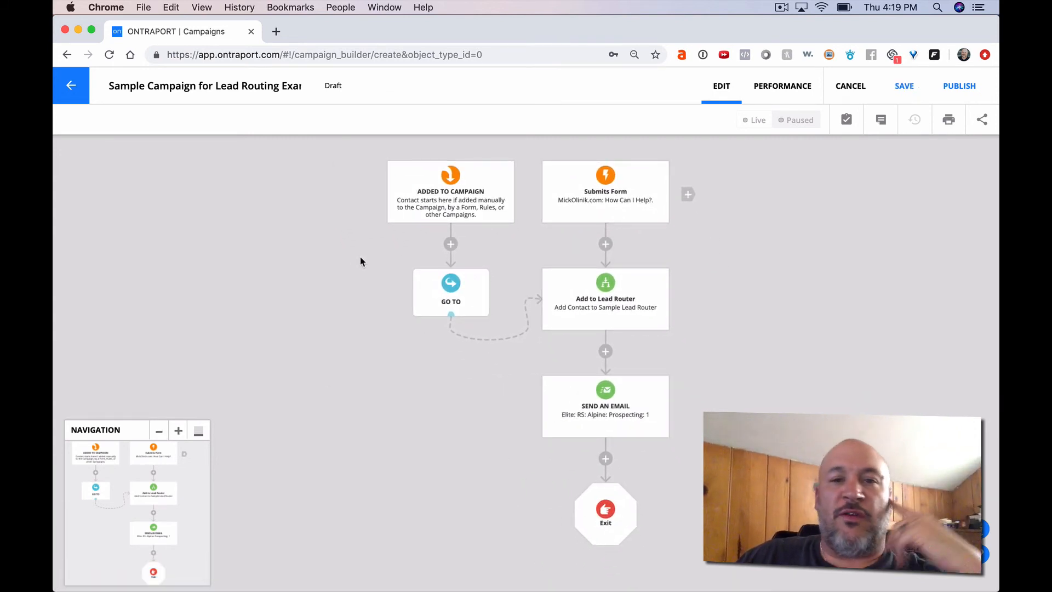
pyautogui.moveTo(594, 198)
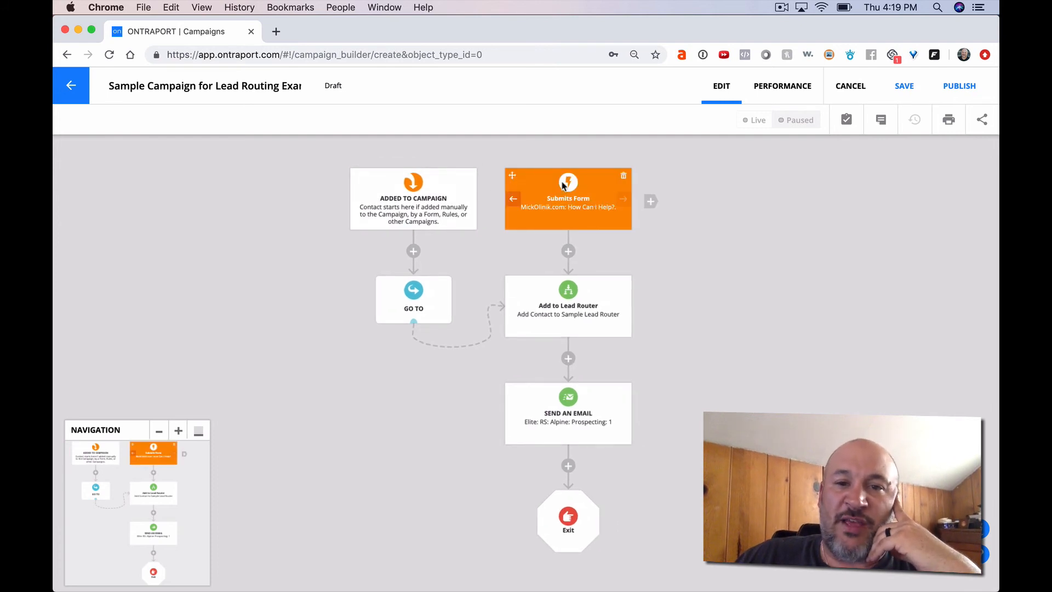